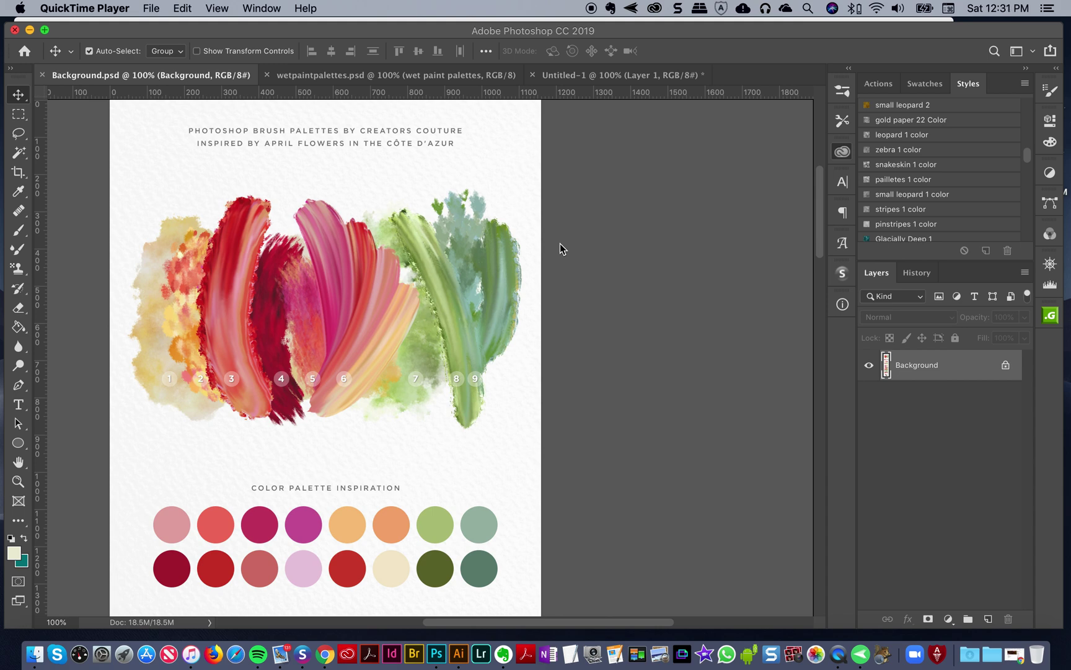
Step: Scroll down the Background.psd palette sheet and bring Photoshop forward to sample colours from it
scroll(485, 319, "down", 3)
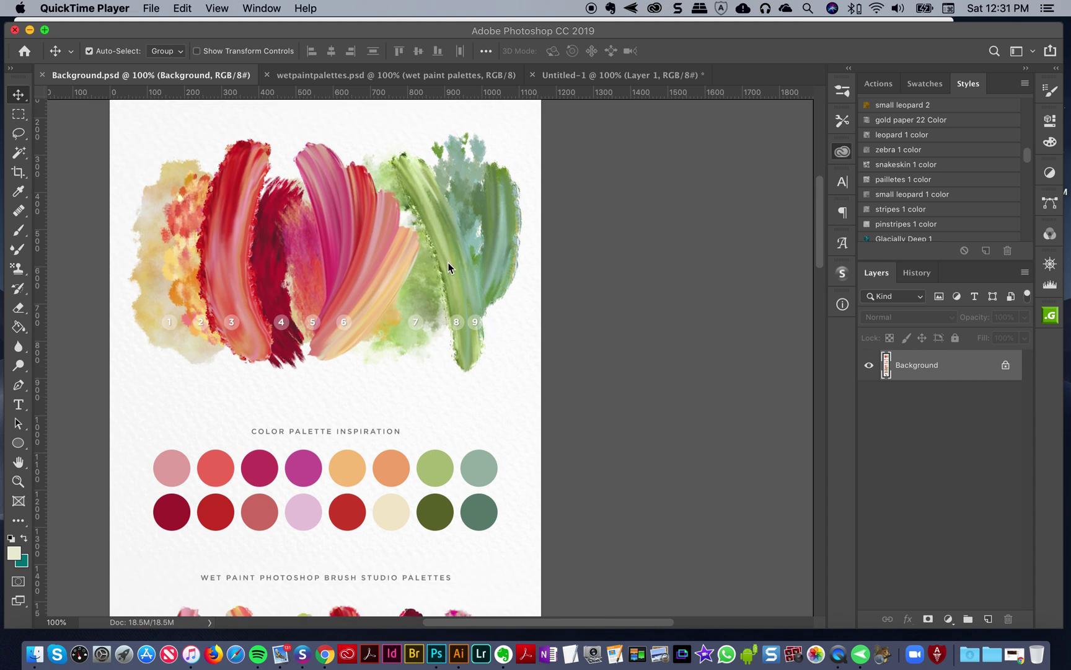
left_click(21, 196)
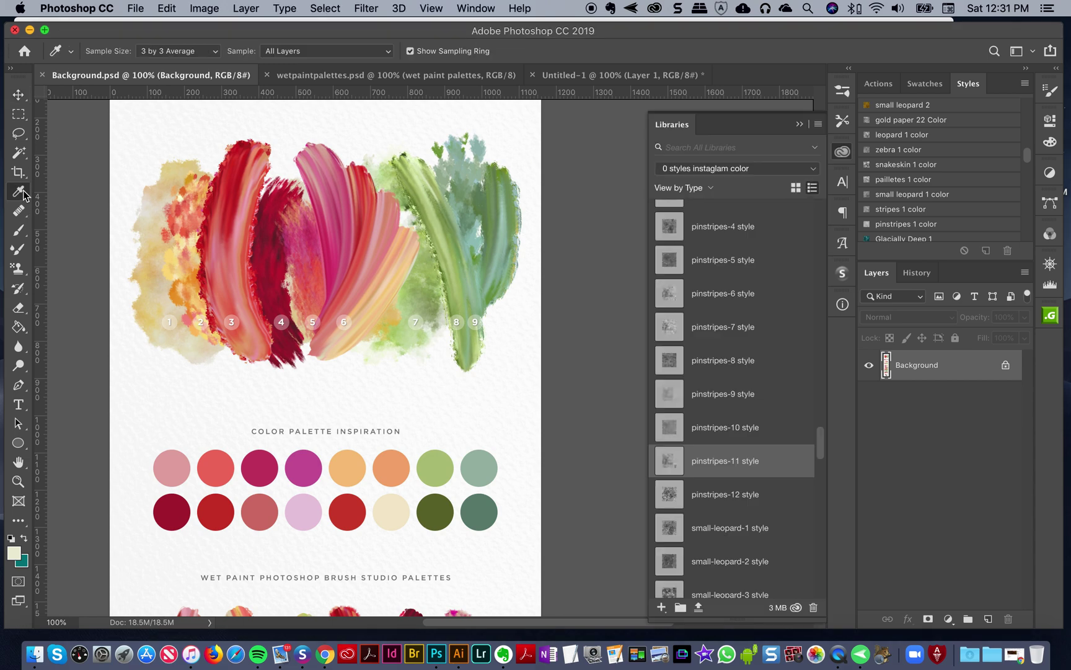
Step: Sample the cream swatch and fill Layer 1 of Untitled-1 with it using the Paint Bucket
left_click(391, 511)
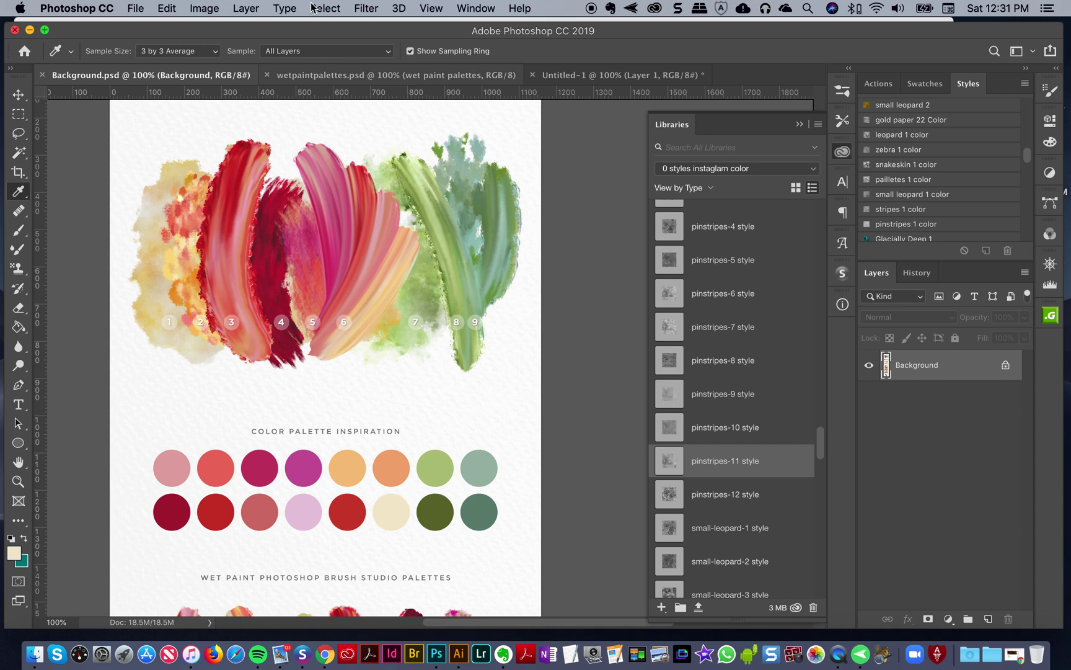
left_click(604, 75)
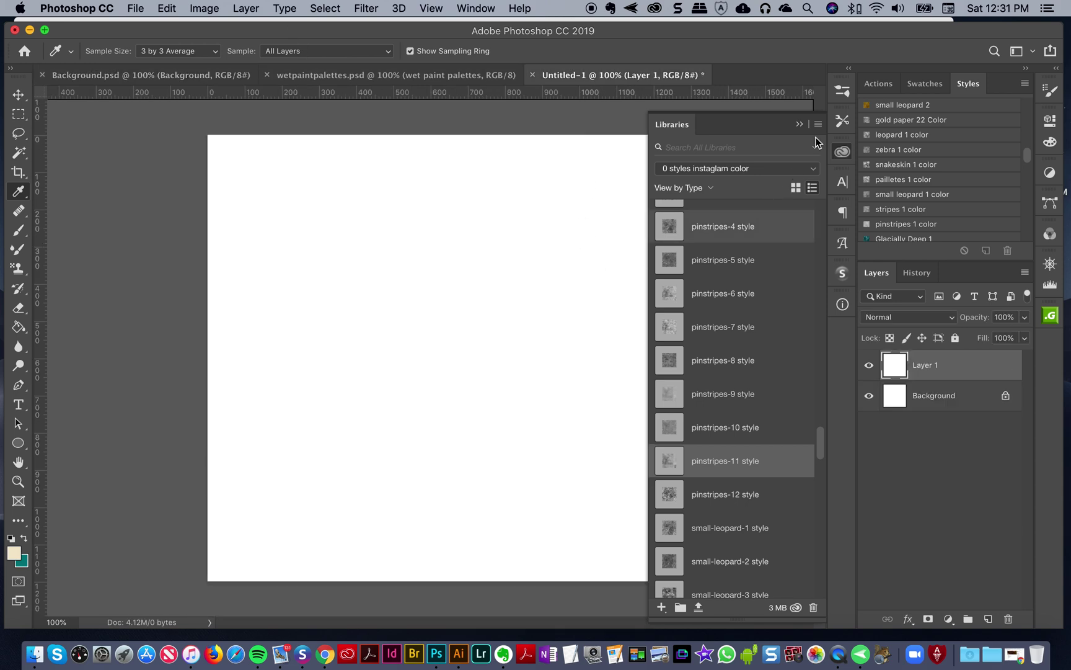
left_click(842, 151)
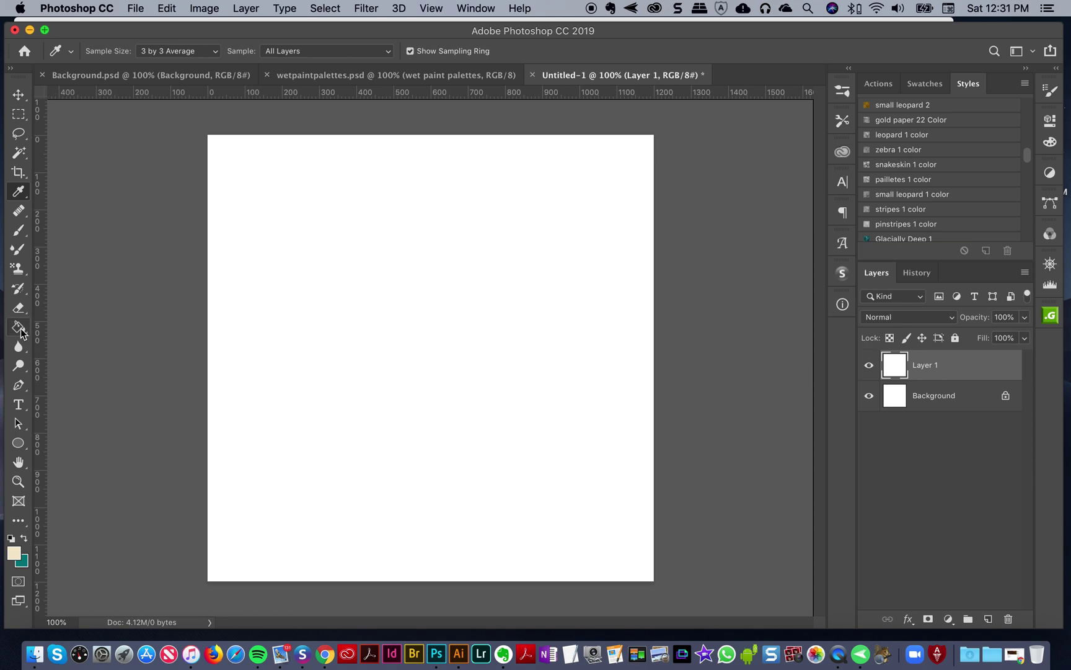
left_click(19, 328)
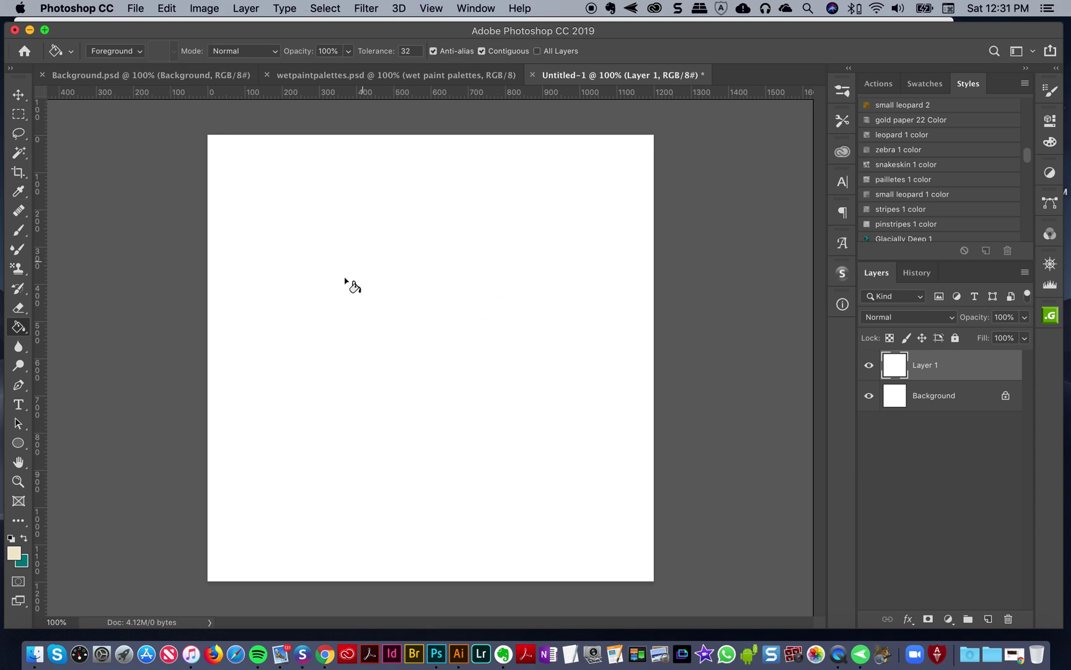
left_click(434, 346)
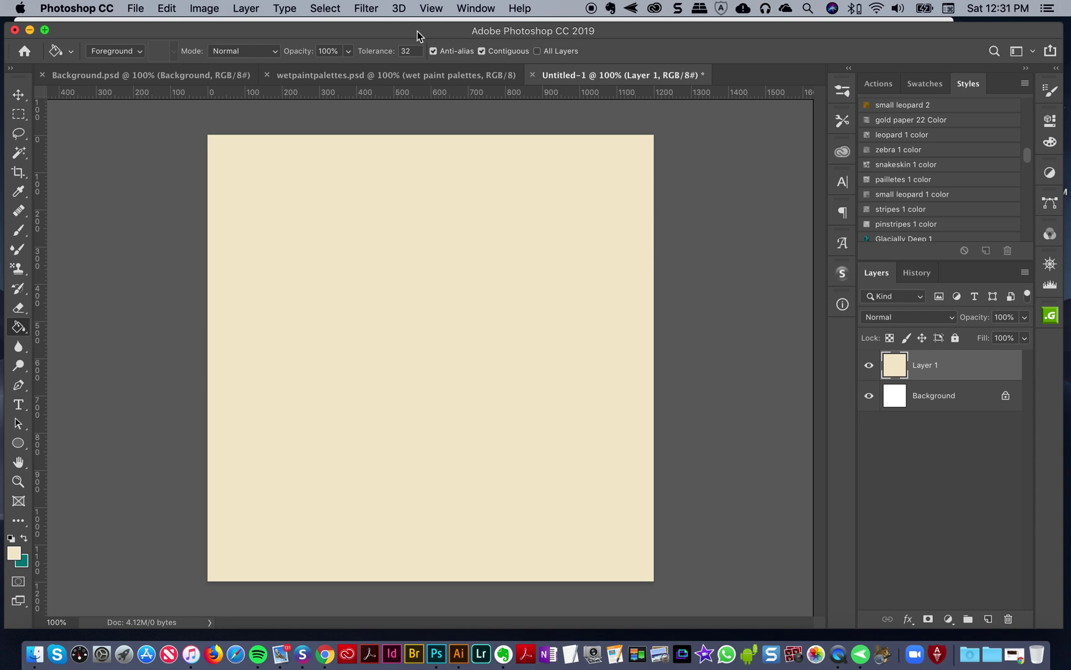
left_click(843, 92)
Step: Select the sea 22 leafy brush at 170 px and undo its trial stroke
scroll(795, 374, "down", 15)
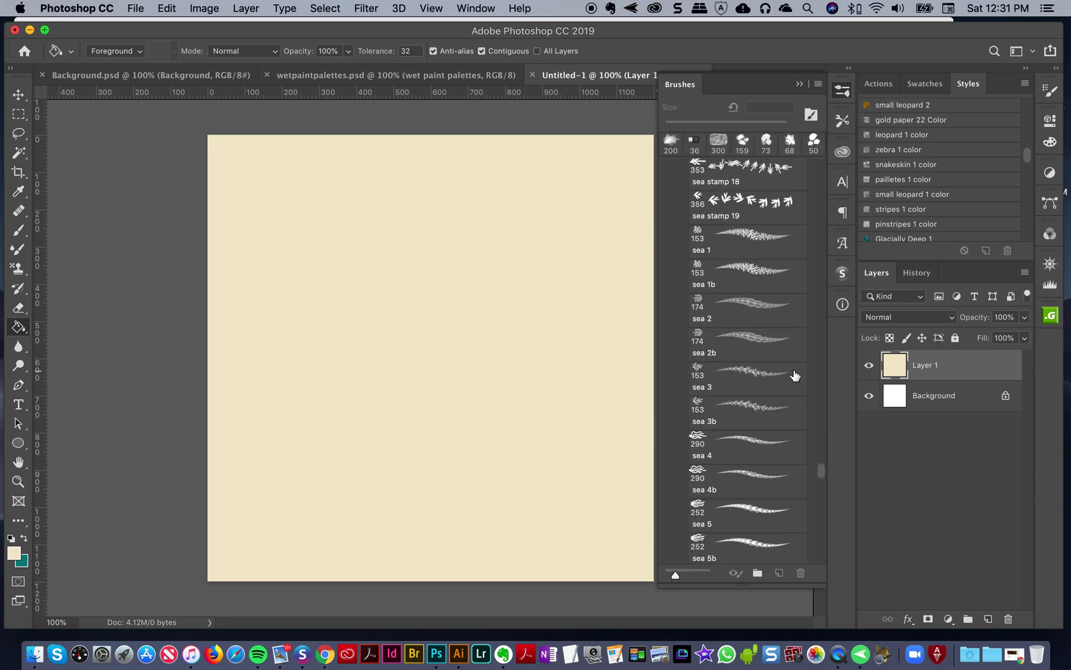
scroll(796, 372, "down", 4)
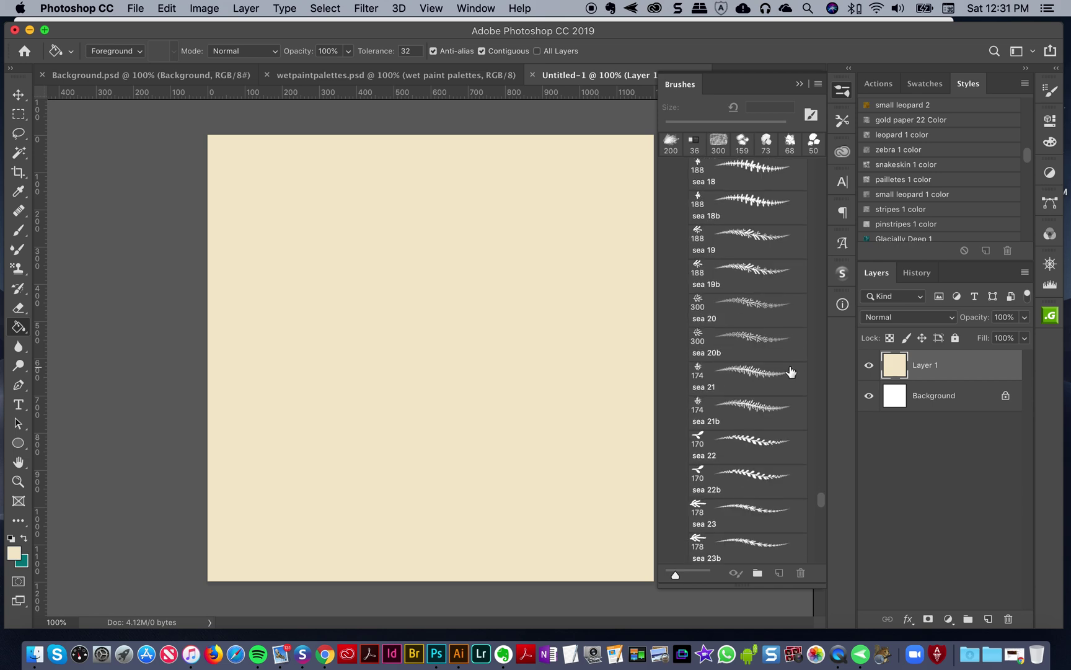
scroll(789, 372, "up", 10)
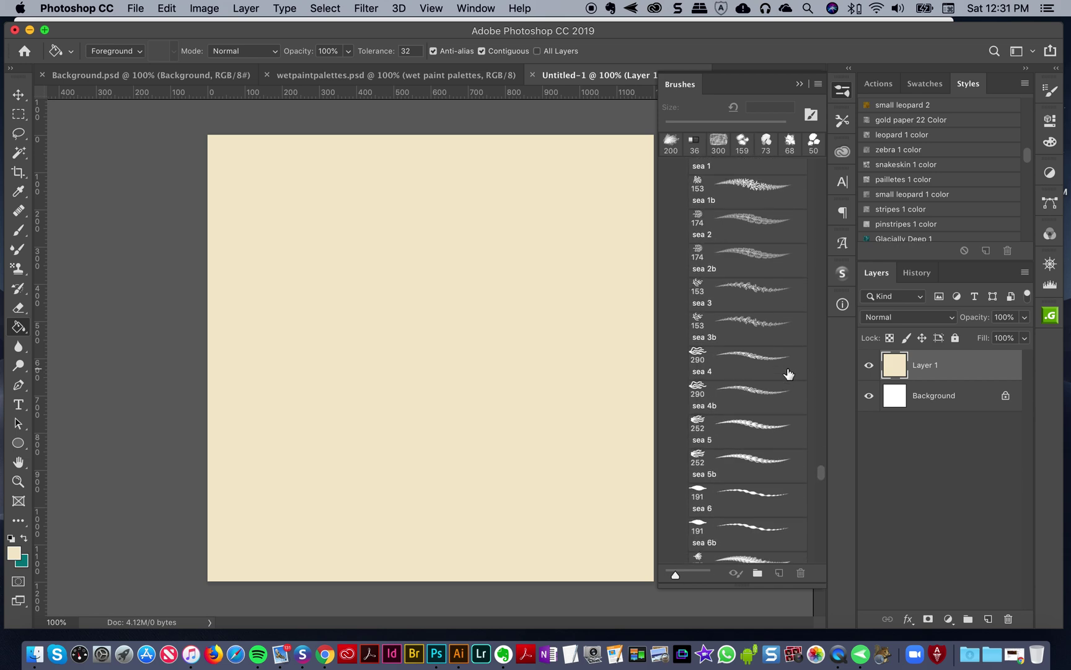
scroll(788, 373, "down", 10)
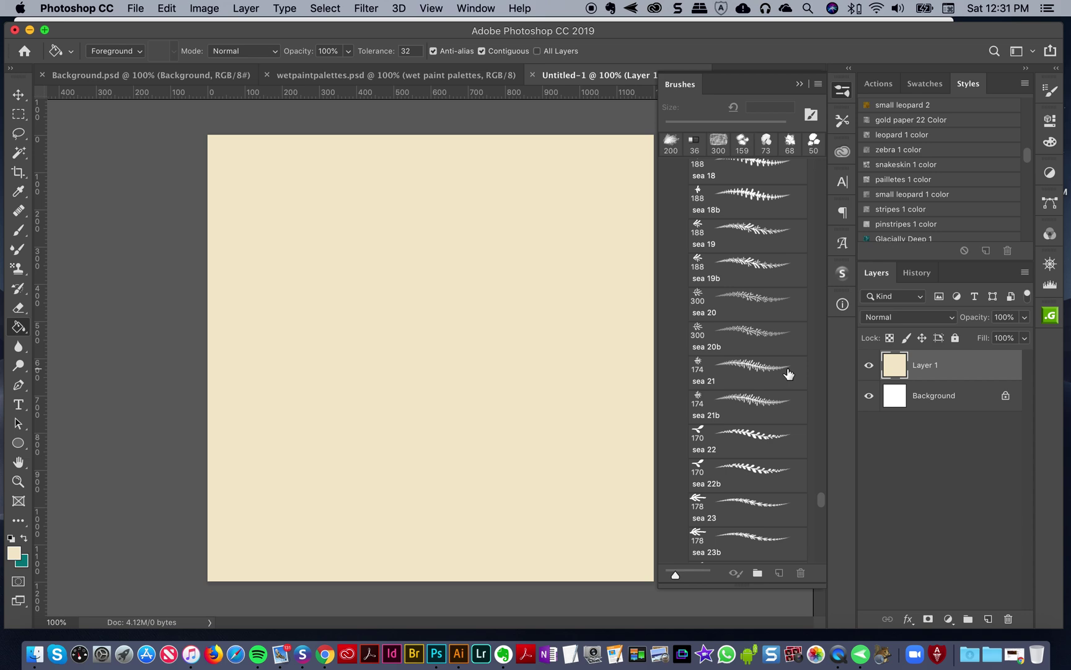
scroll(788, 374, "down", 4)
scroll(792, 372, "up", 8)
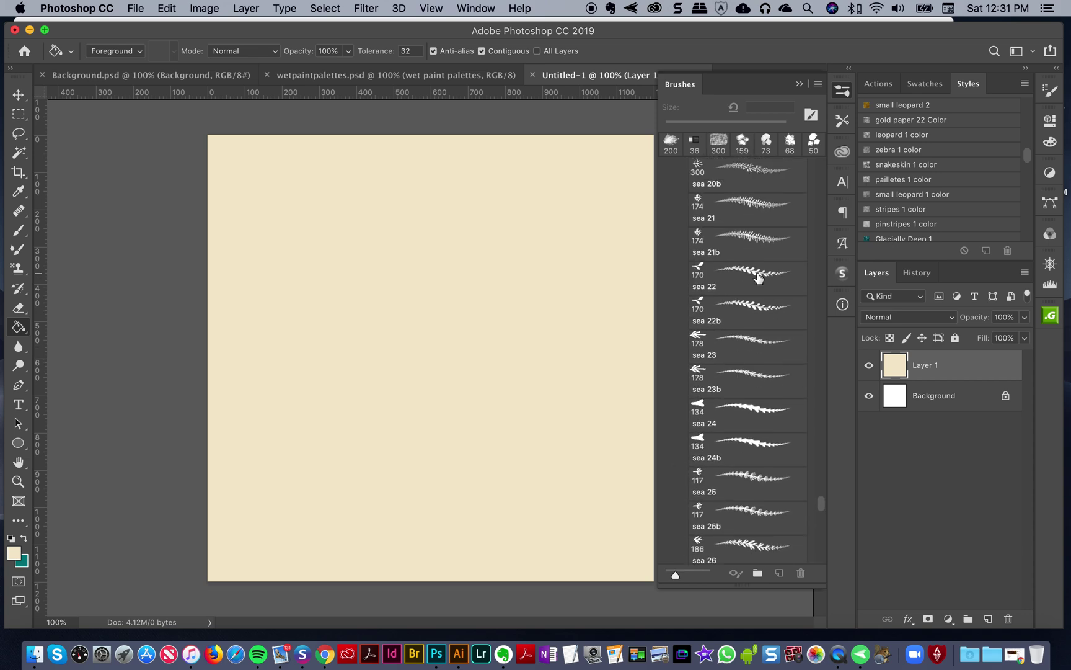
left_click(758, 278)
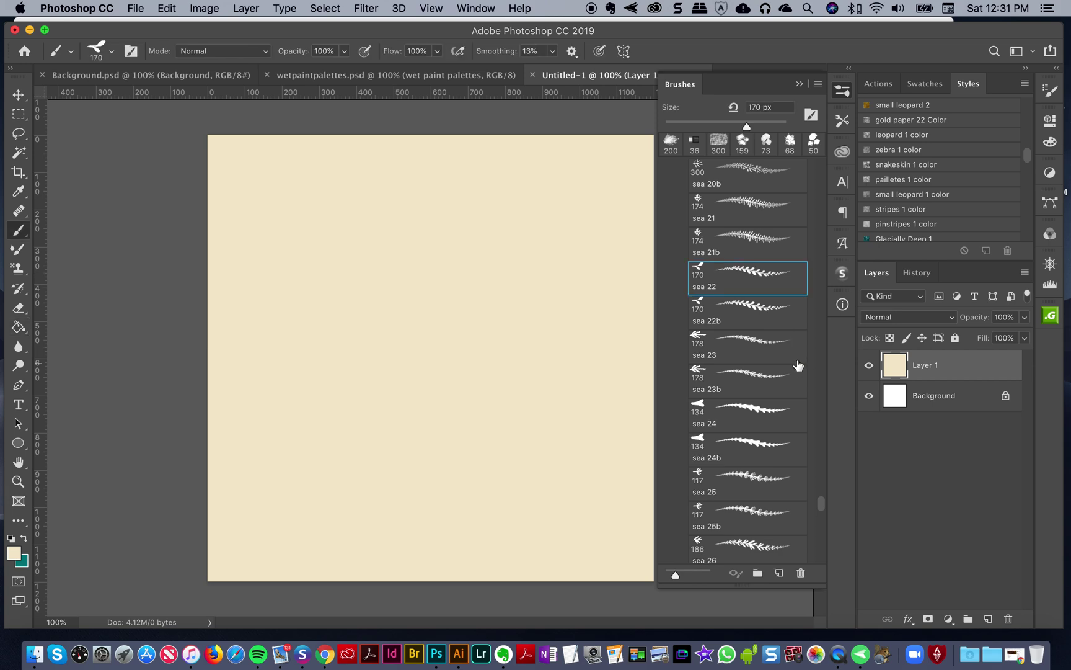
left_click(446, 149)
key("super+z")
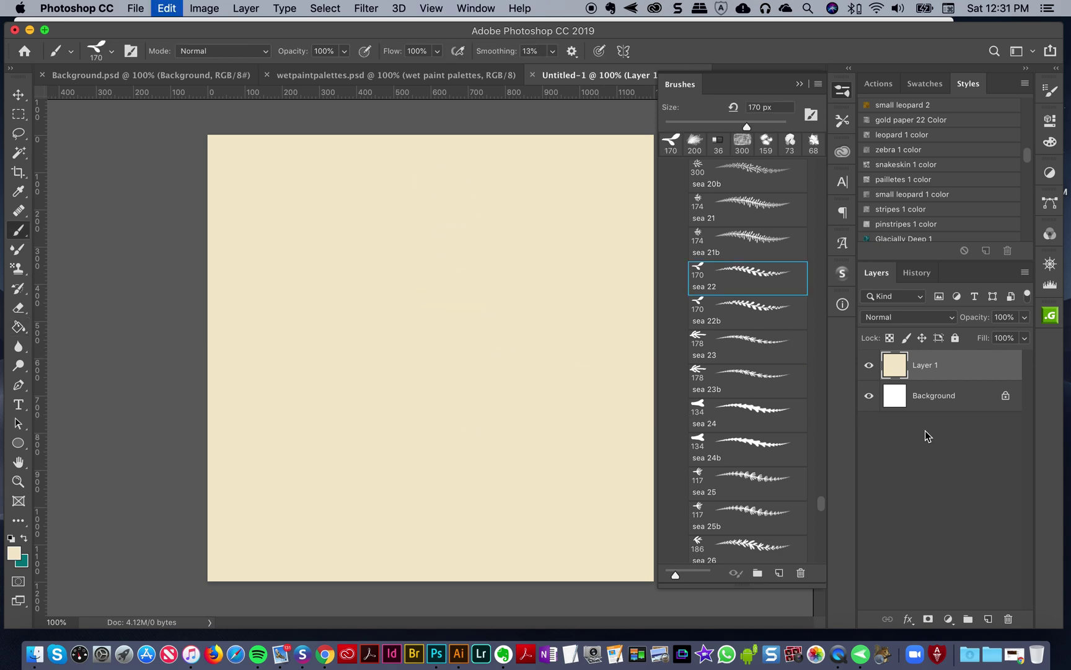
Step: Add empty Layer 2 and make teal the painting colour, undoing the trial vines
left_click(988, 619)
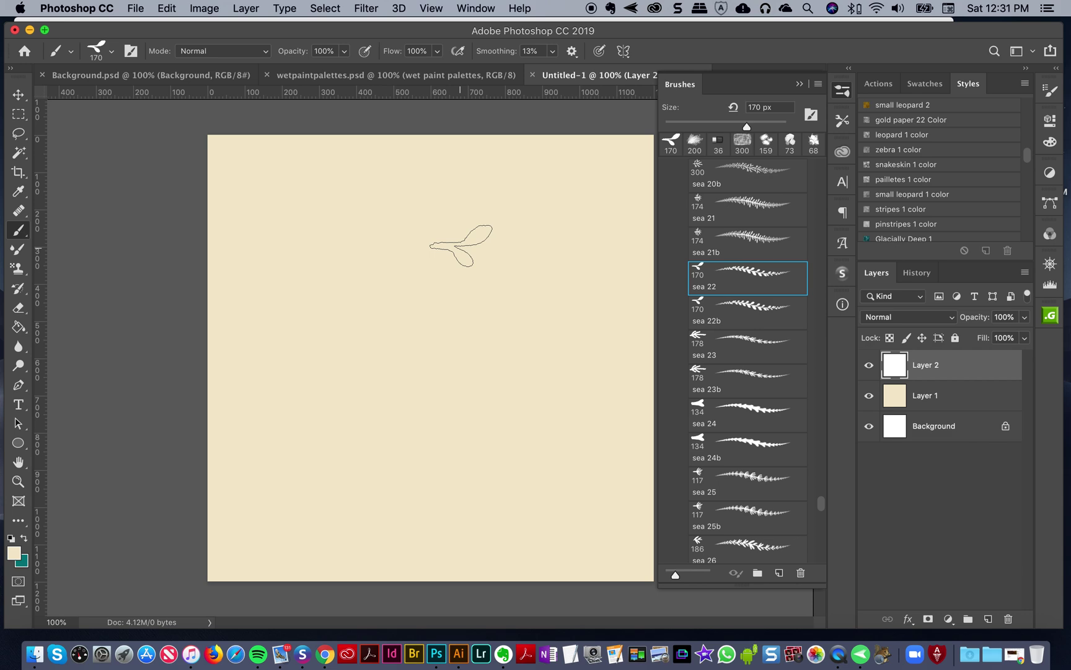
left_click(462, 245)
key("super+z")
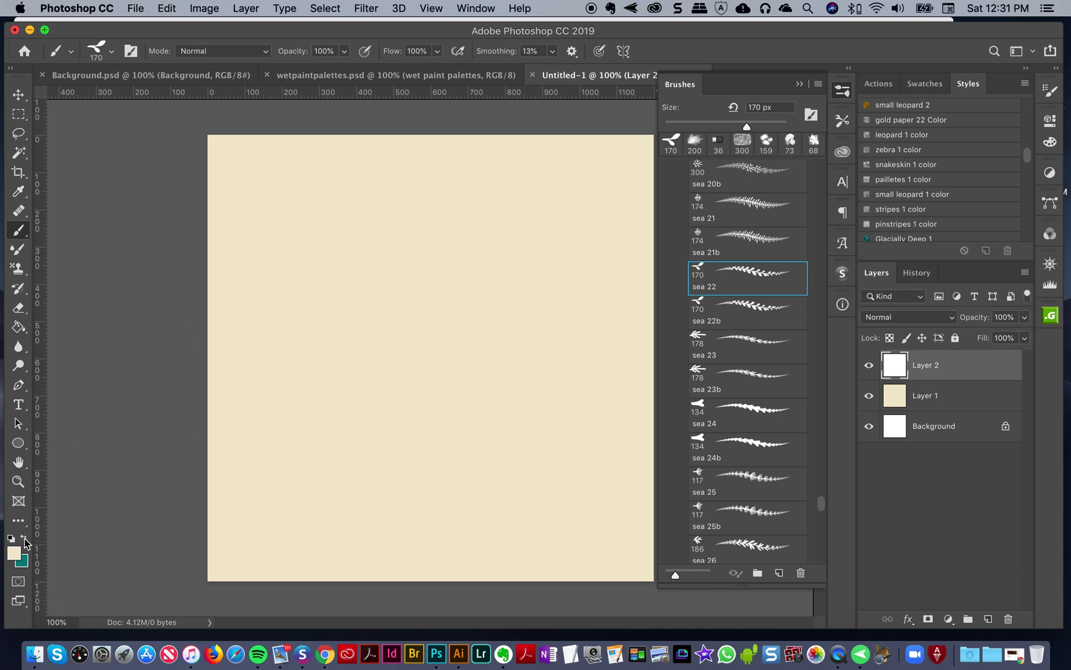
left_click(24, 539)
left_click_drag(302, 490, 273, 180)
key("super+z")
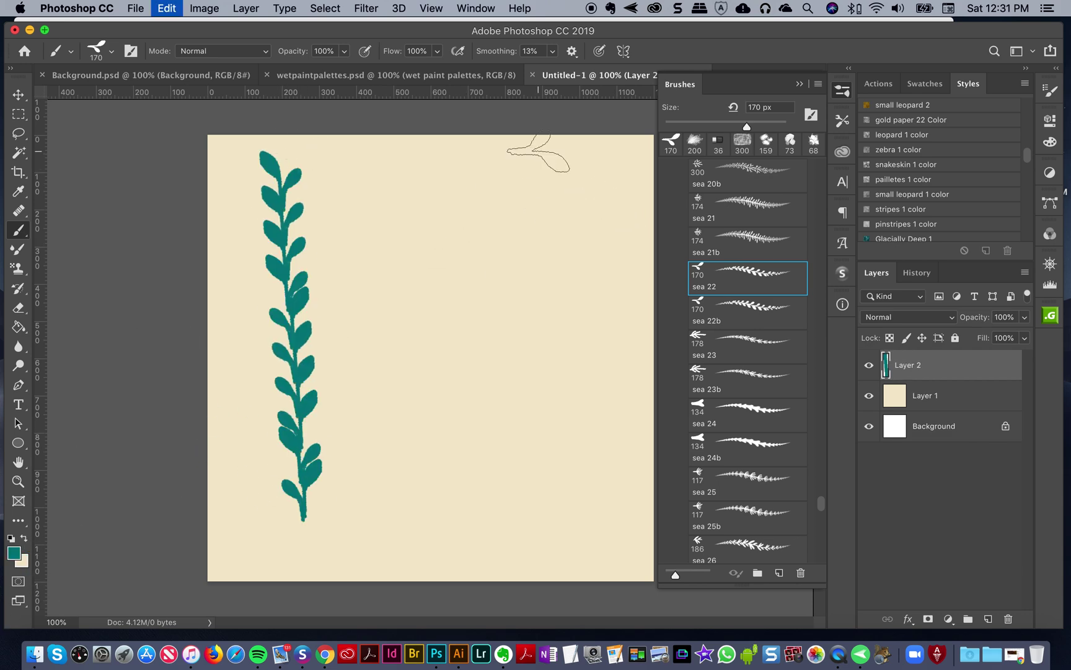
Step: Test teal vines with the sea 22b and sea 22 brushes, undoing each one
left_click(736, 326)
left_click_drag(487, 526, 479, 159)
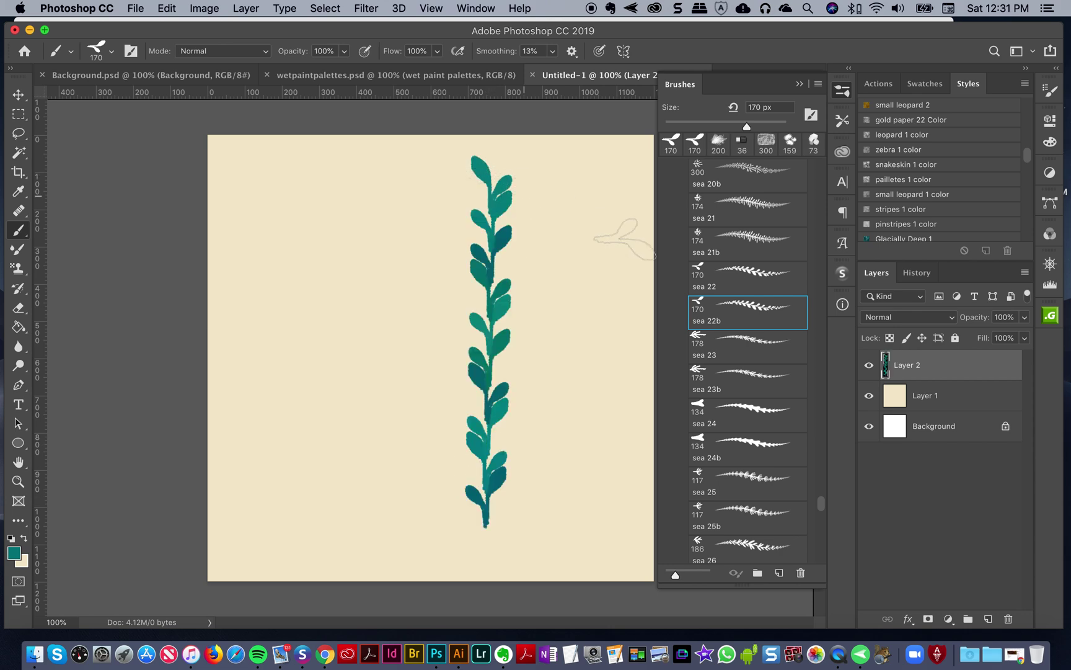
key("super+z")
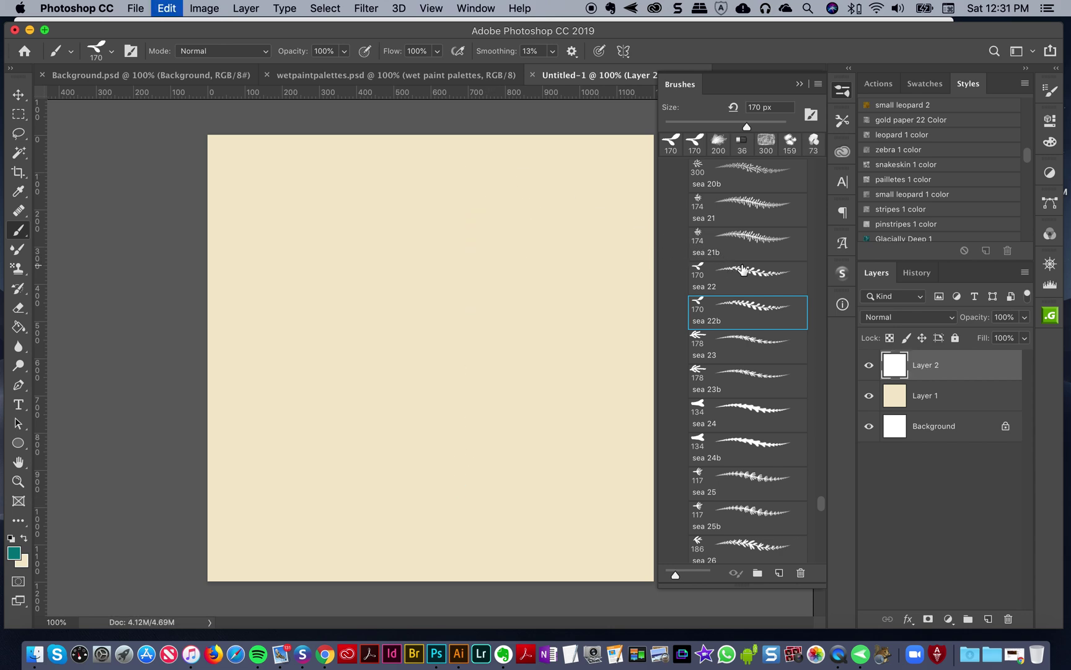
left_click(741, 273)
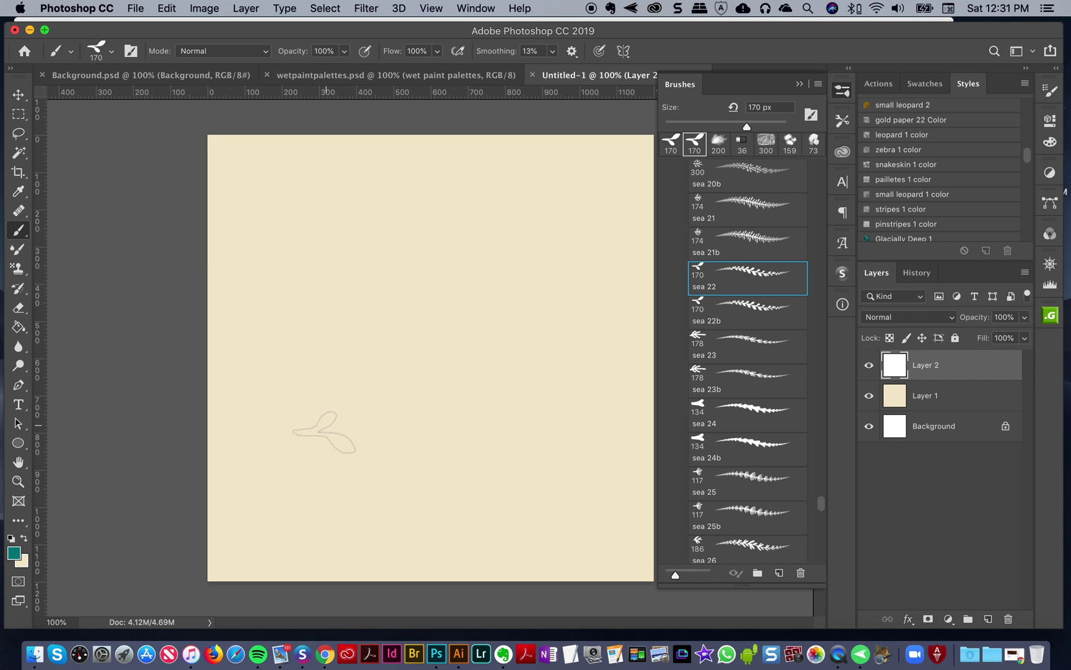
left_click_drag(316, 427, 341, 127)
key("super+z")
left_click(18, 267)
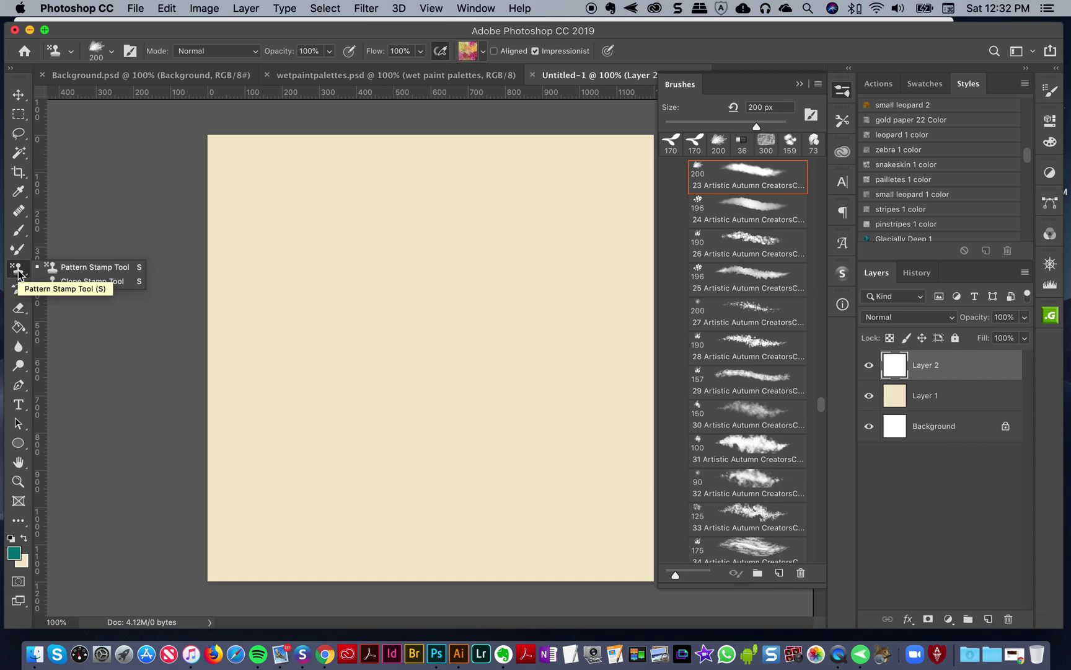
Step: Switch to the Pattern Stamp tool and try the sea 17 leafy brush tip
left_click(19, 274)
left_click(77, 268)
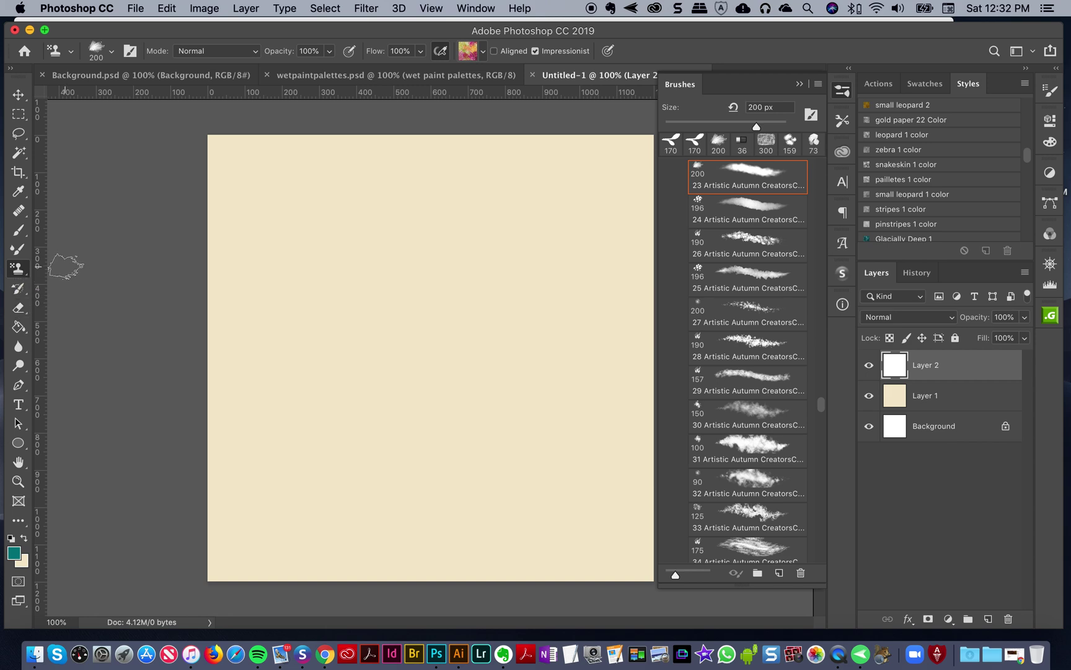
left_click(18, 273)
left_click(62, 268)
scroll(771, 504, "down", 20)
scroll(771, 504, "down", 10)
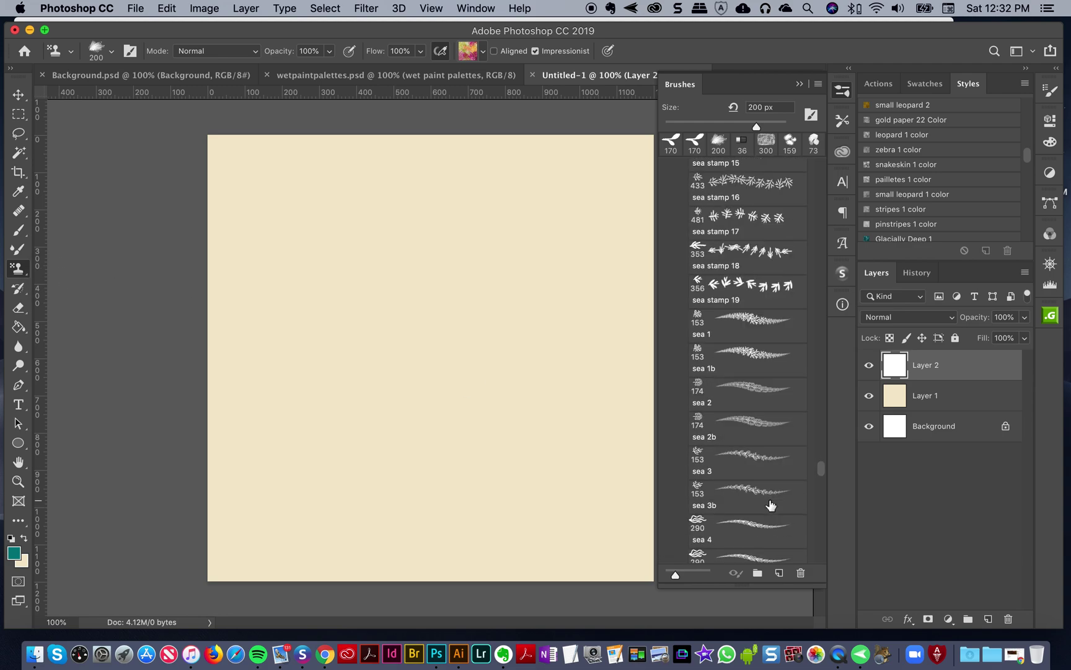
scroll(772, 505, "down", 10)
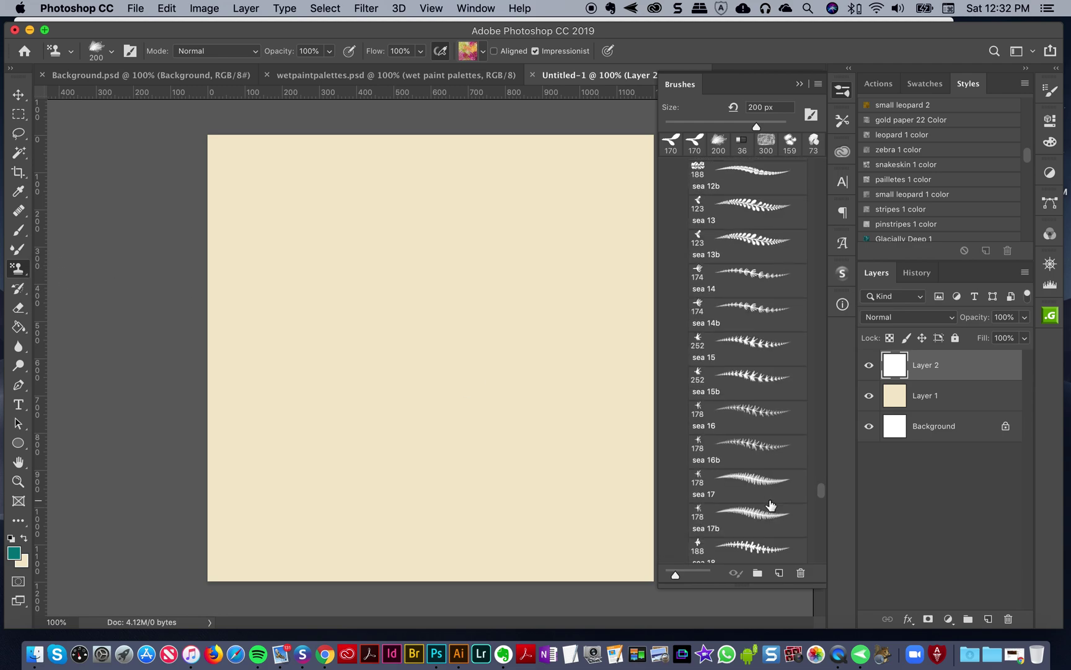
left_click(771, 504)
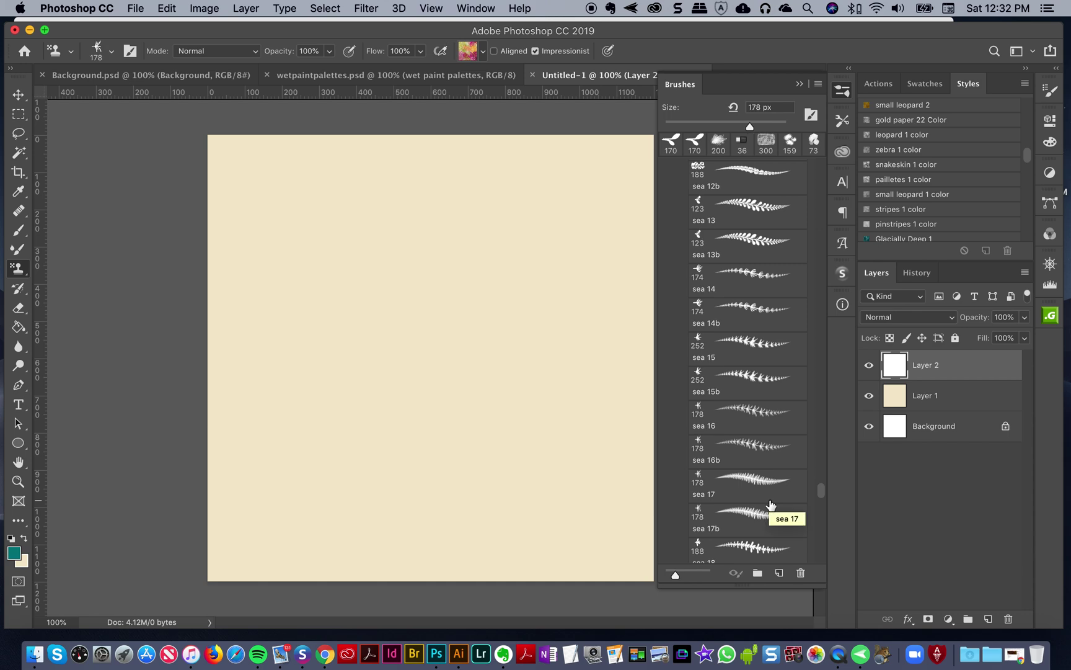
left_click(18, 268)
Step: Choose the sea 22 sprig brush tip at 170 px for the Pattern Stamp
scroll(741, 491, "down", 4)
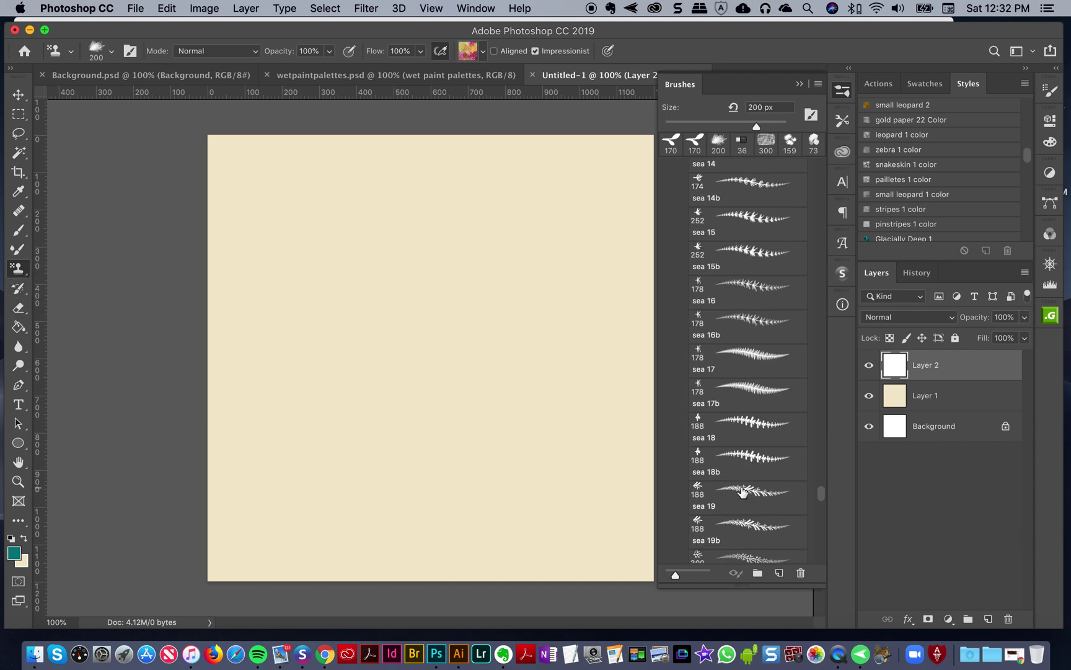
scroll(775, 482, "down", 5)
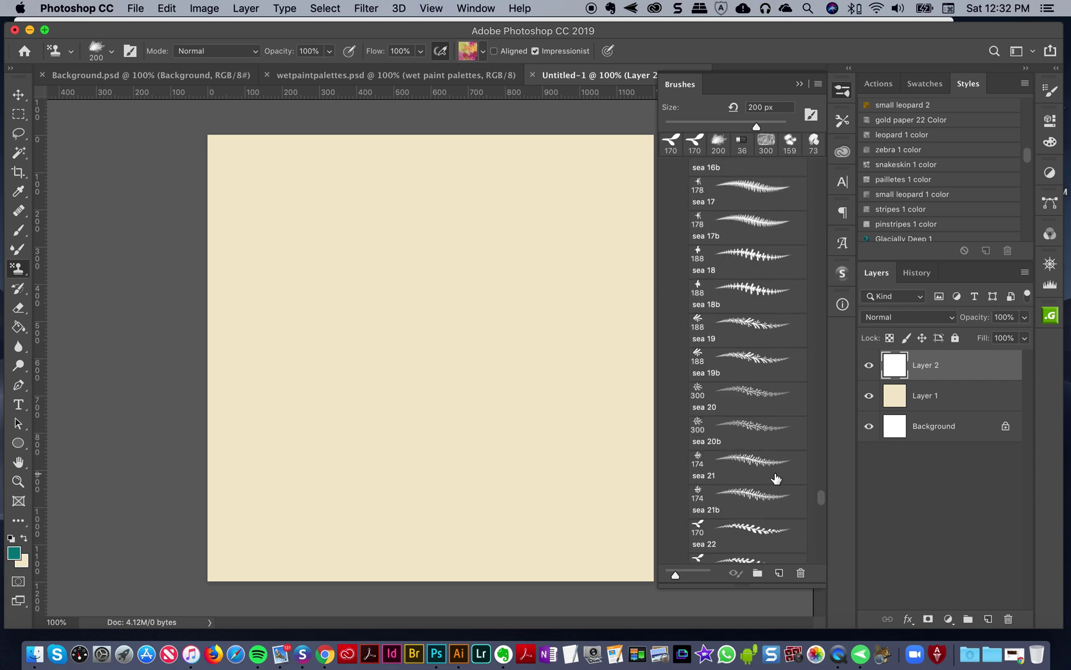
scroll(776, 478, "down", 12)
scroll(777, 476, "up", 1)
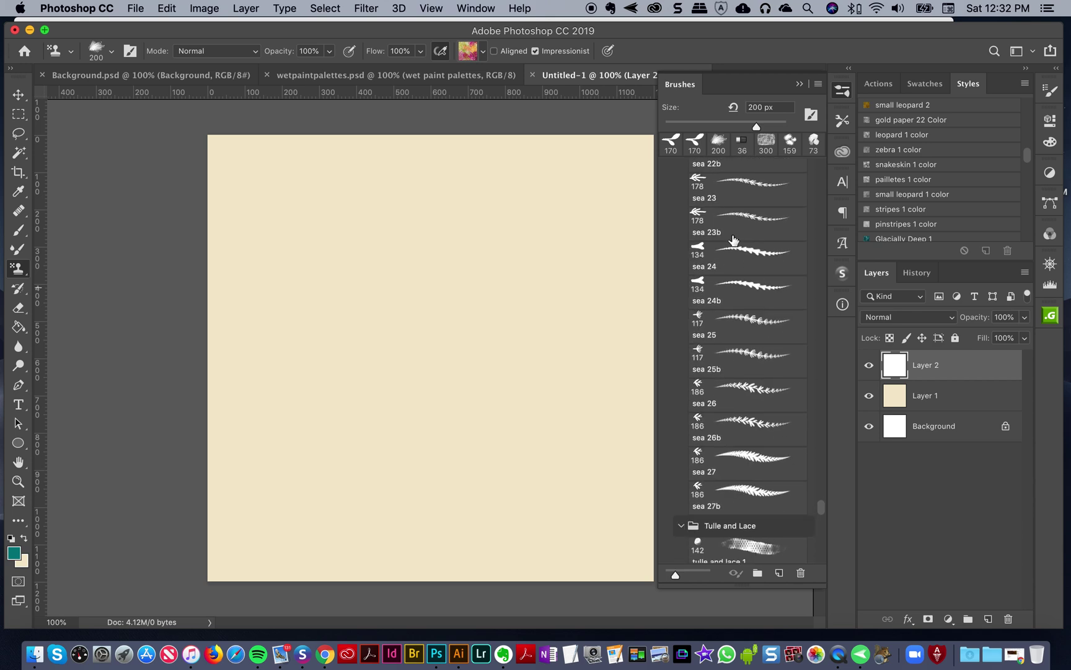
scroll(733, 262, "up", 3)
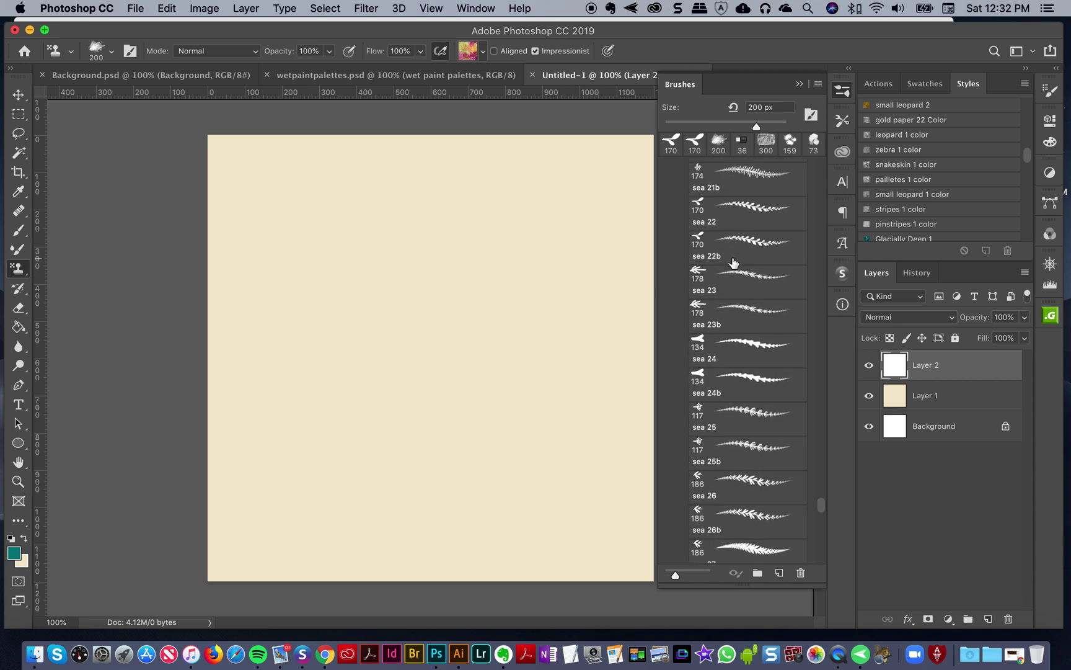
left_click(742, 216)
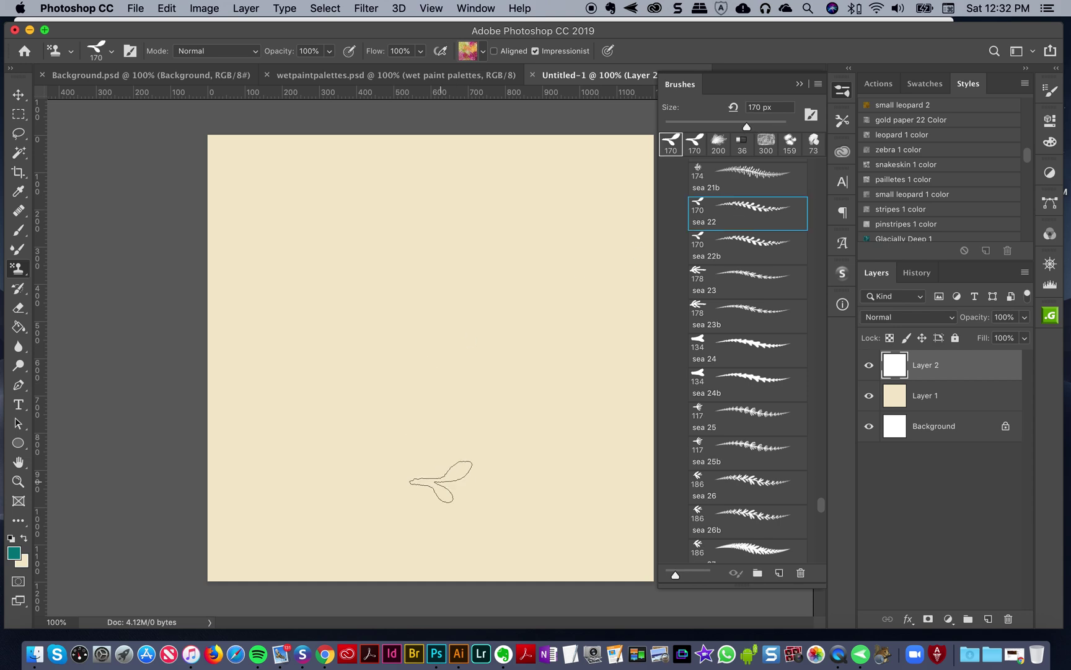
Step: Try stamp patterns 24 and 18 with trial leafy stems, undoing each stem
left_click(469, 53)
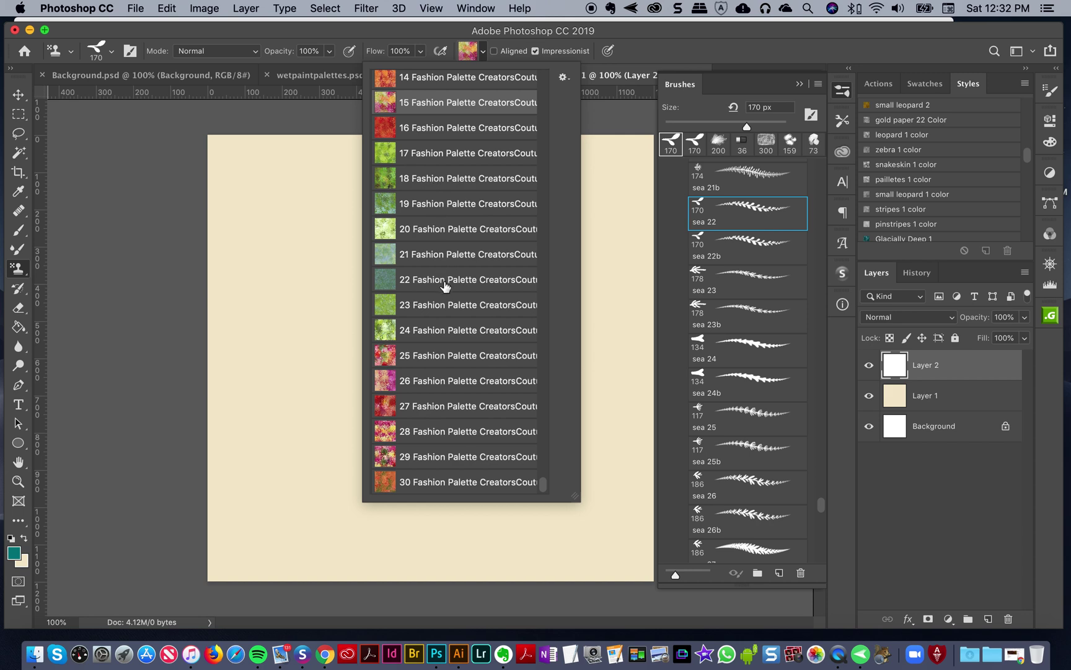
left_click(425, 333)
left_click_drag(304, 462, 319, 223)
left_click_drag(322, 263, 329, 210)
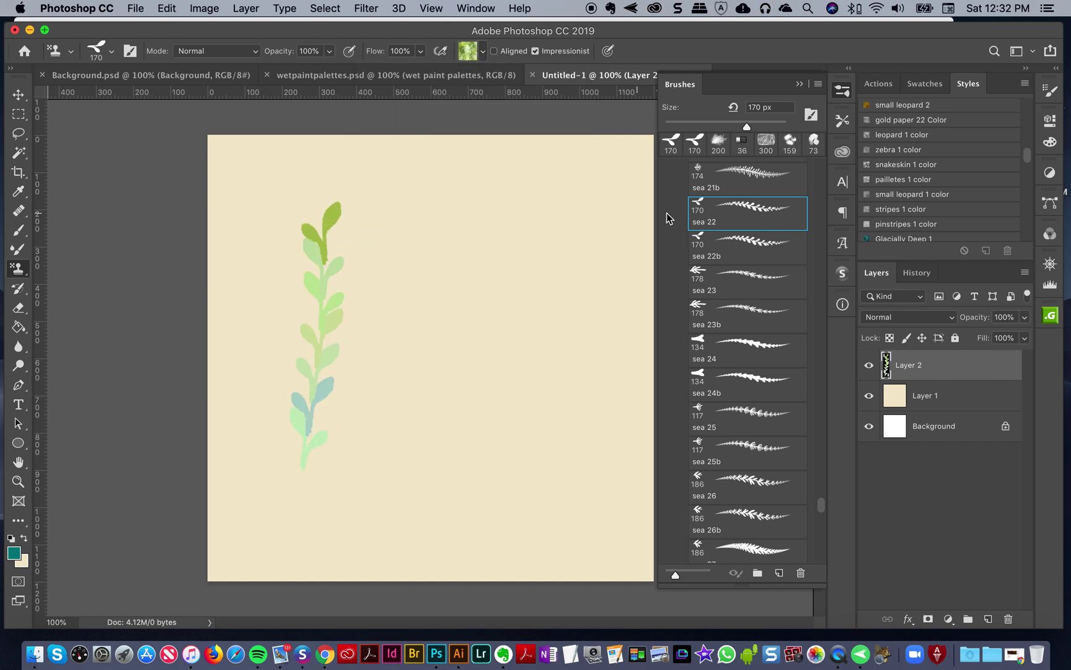
key("super+z")
left_click(483, 51)
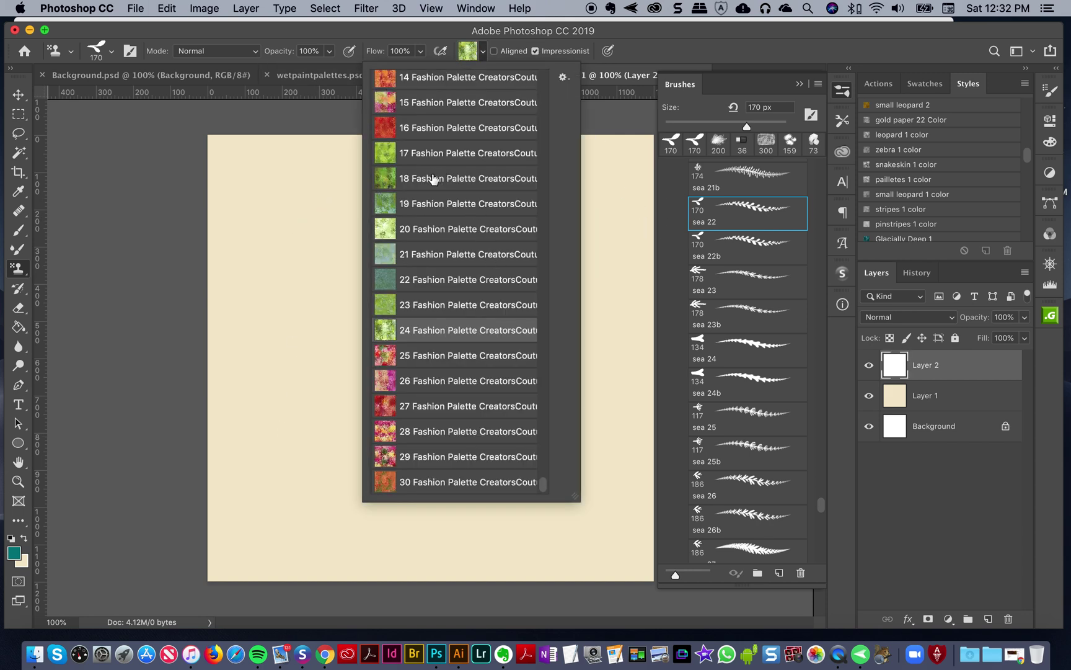
left_click(433, 179)
left_click_drag(306, 403, 299, 149)
key("super+z")
Step: Try stamp patterns 19 and 17 with trial stems, undoing each stem
left_click(478, 52)
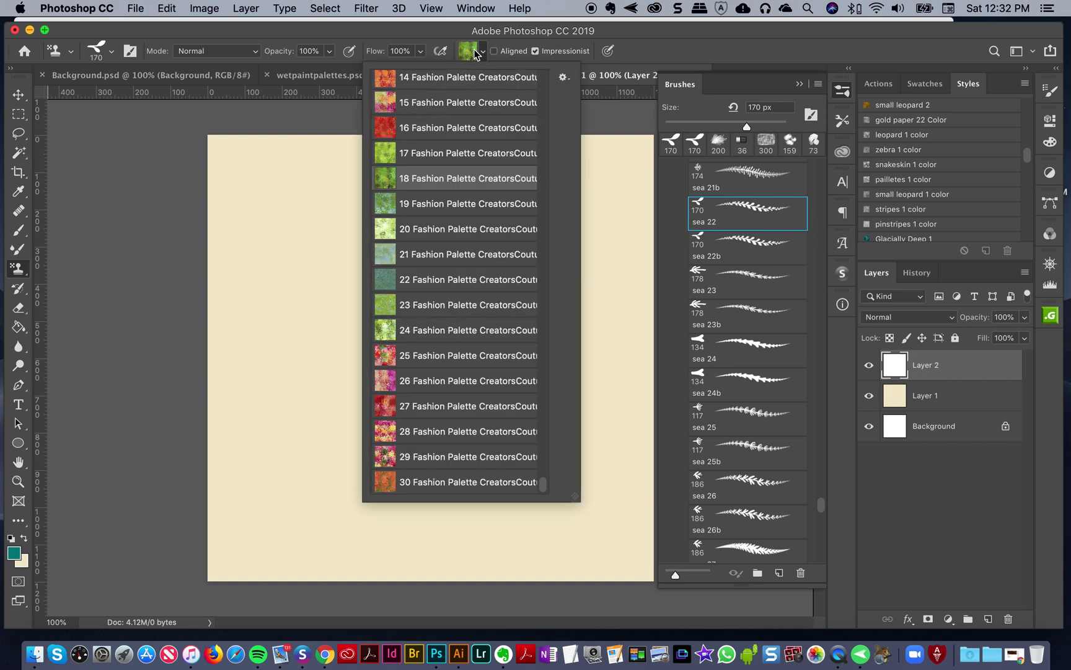
left_click(426, 203)
left_click_drag(283, 427, 290, 229)
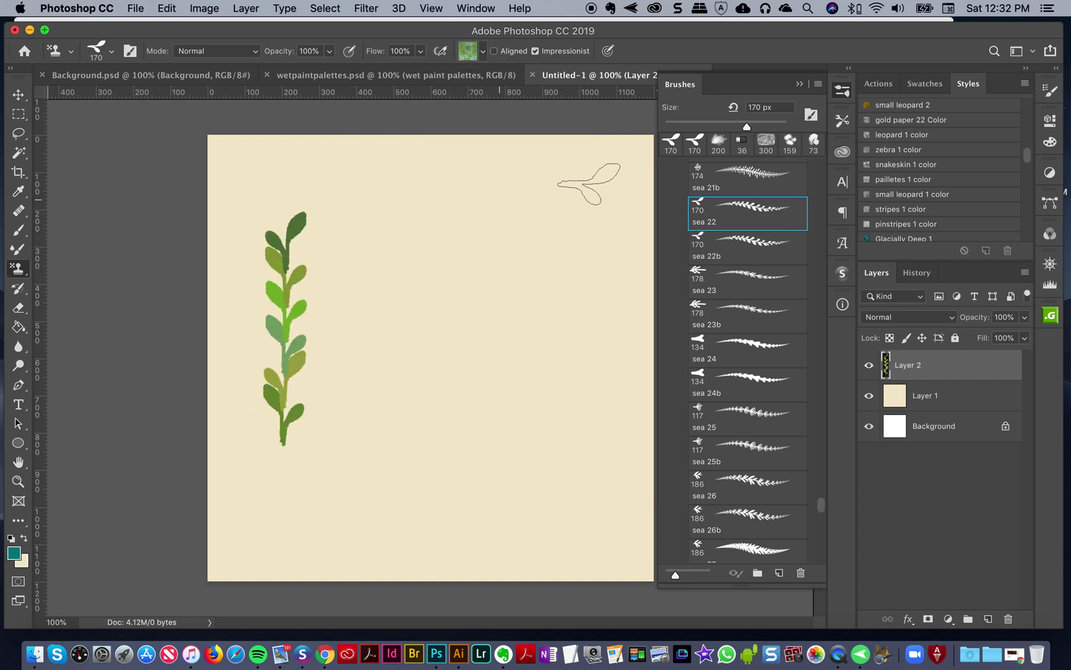
key("super+z")
left_click(472, 52)
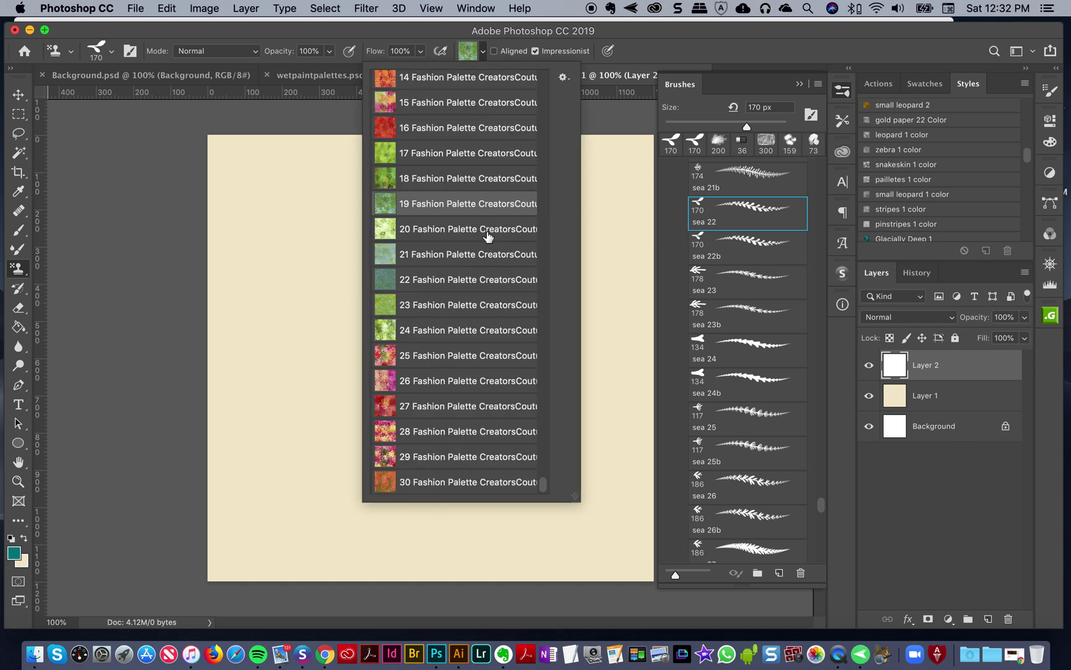
left_click(447, 166)
left_click_drag(306, 512, 307, 180)
key("super+z")
Step: Keep green Fashion Palette pattern 23 and reselect the 170 px sprig brush tip
left_click(471, 54)
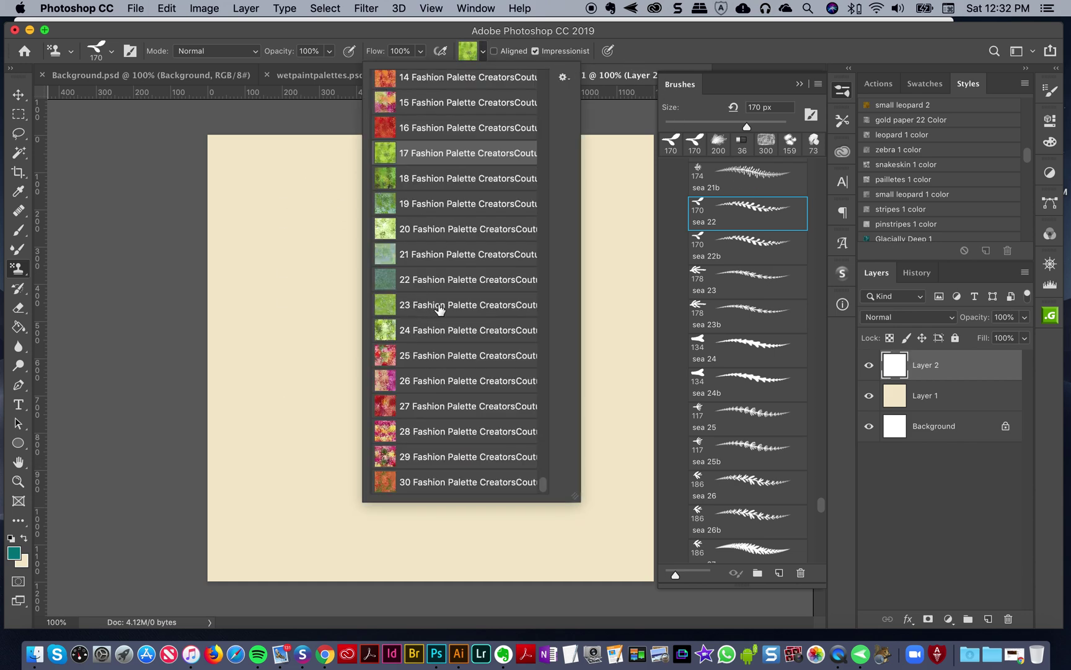
left_click(440, 309)
left_click_drag(286, 471, 301, 174)
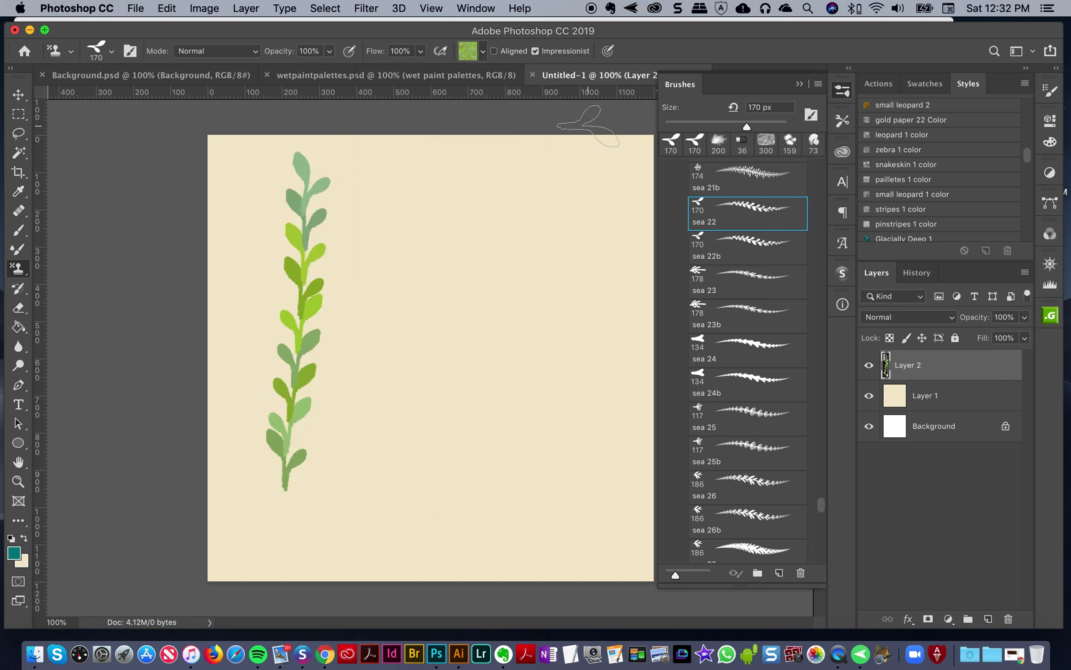
key("super+z")
left_click(470, 51)
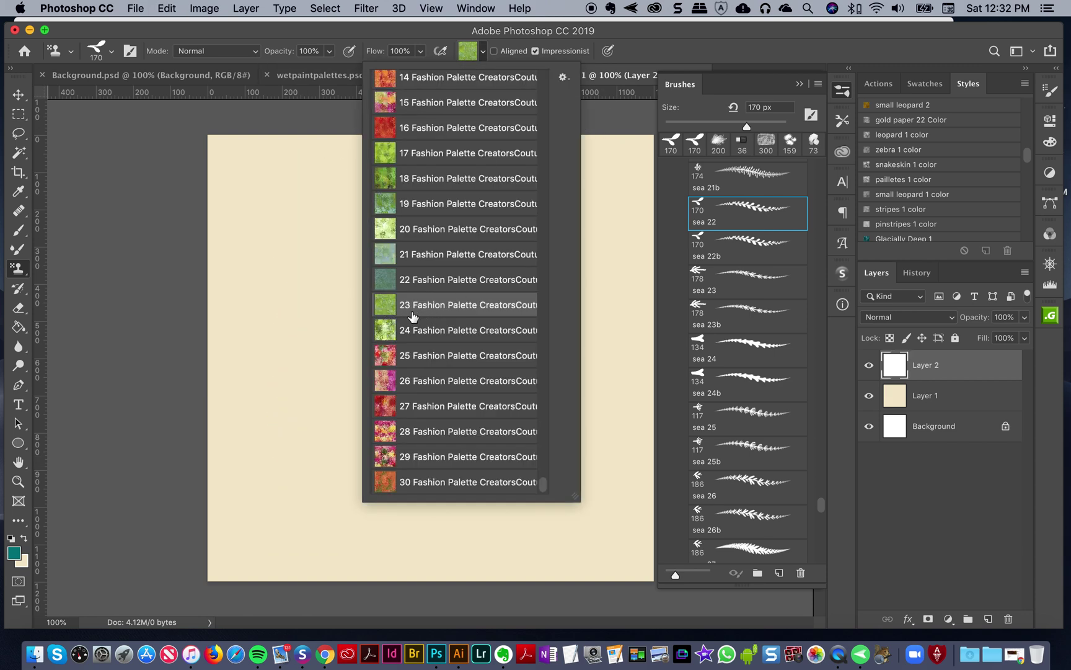
left_click(451, 34)
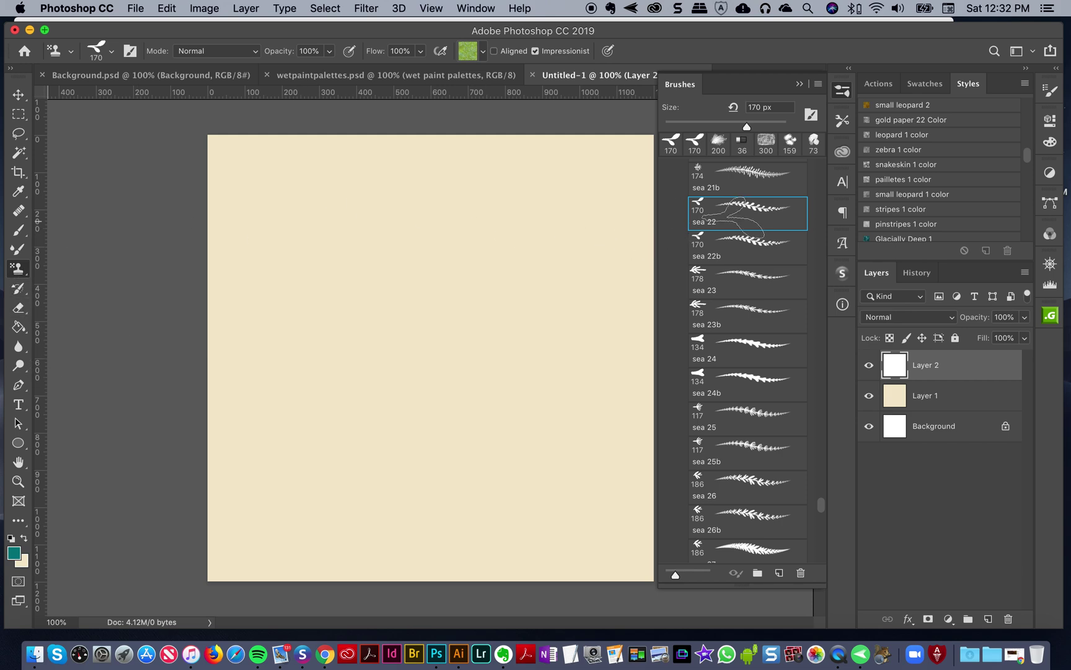
left_click(733, 212)
left_click(483, 51)
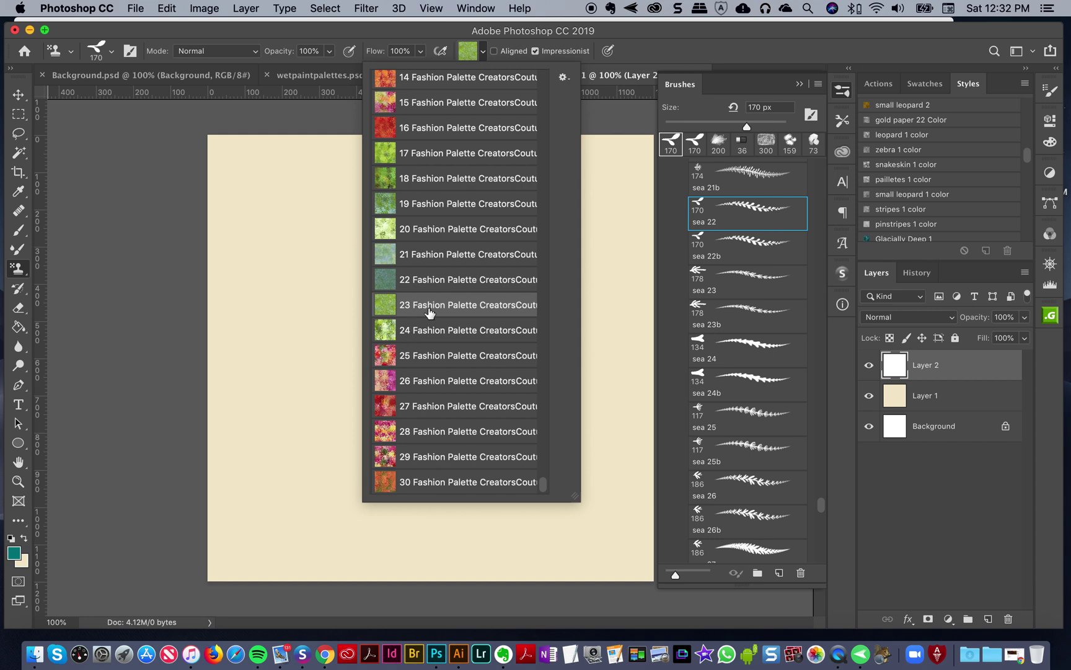
left_click(733, 56)
Step: Stamp six full-height leafy vines evenly across the canvas, redoing two early strokes
left_click(842, 91)
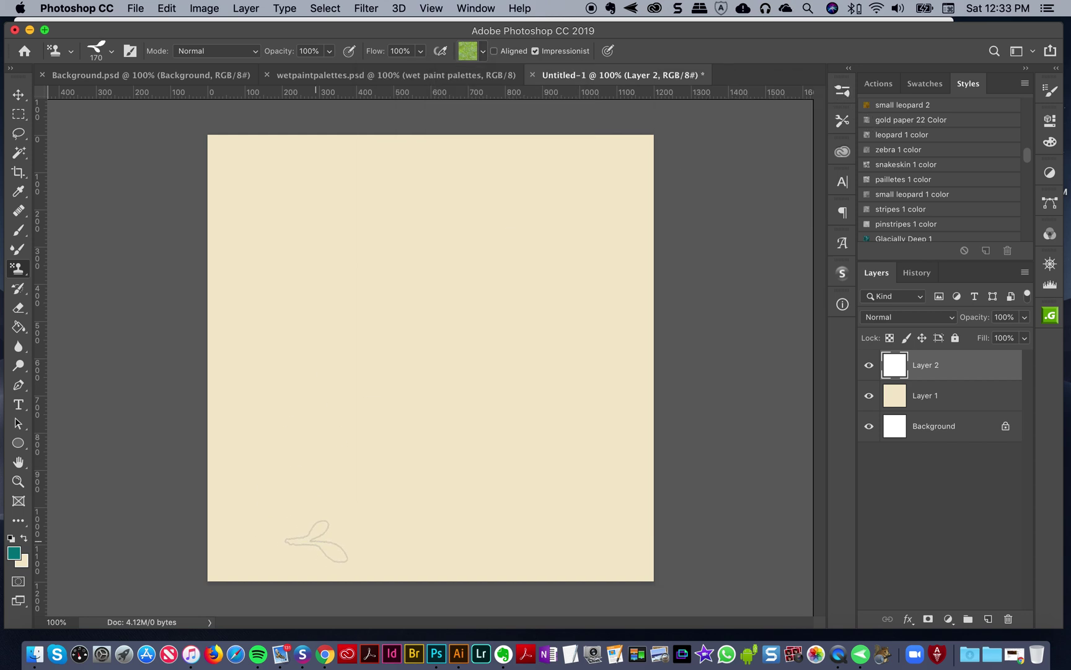
mouse_move(228, 581)
left_mouse_down()
mouse_move(243, 161)
mouse_move(267, 115)
mouse_move(303, 168)
mouse_move(304, 580)
left_mouse_up()
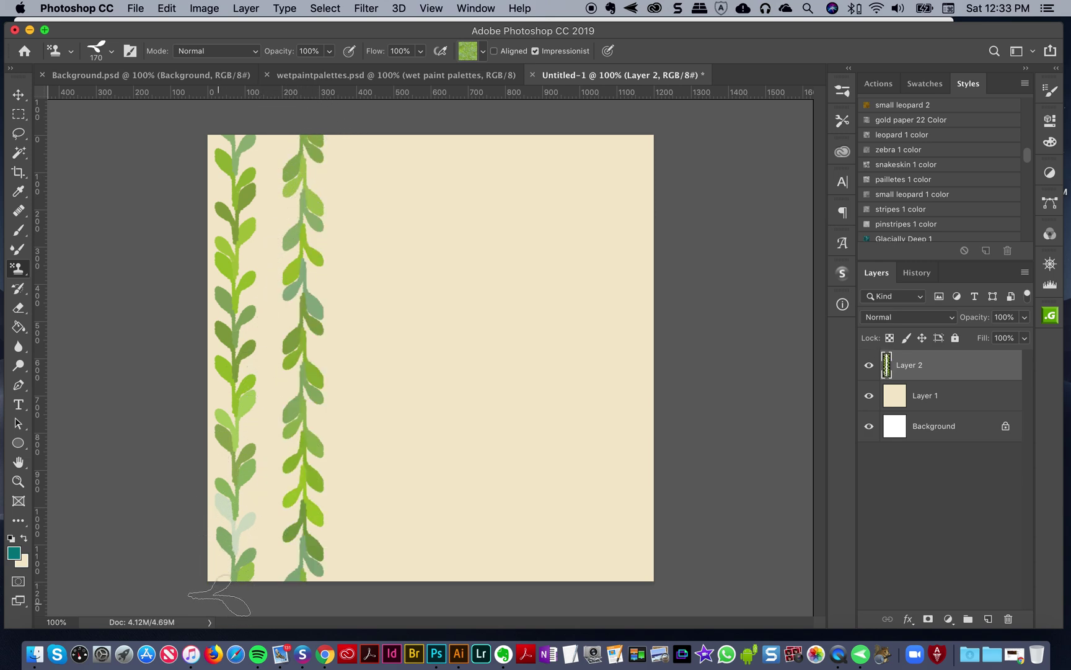
key("super+z")
mouse_move(303, 118)
left_mouse_down()
mouse_move(283, 580)
mouse_move(365, 580)
mouse_move(365, 118)
left_mouse_up()
key("super+z")
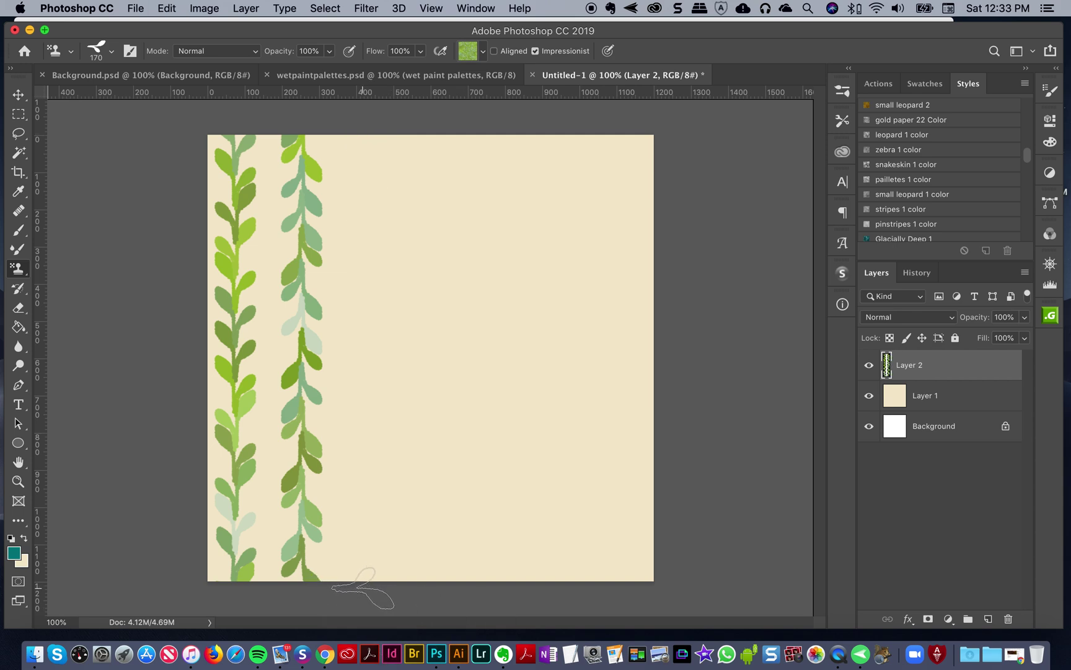
mouse_move(361, 577)
left_mouse_down()
mouse_move(369, 304)
mouse_move(405, 93)
left_mouse_up()
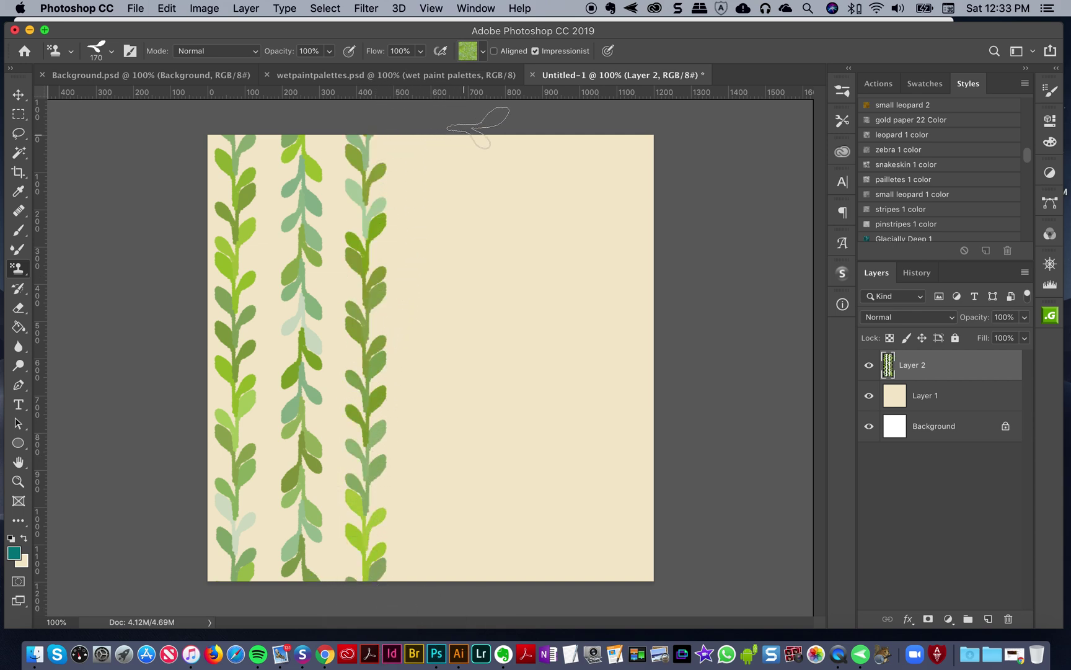
left_click_drag(435, 120, 433, 573)
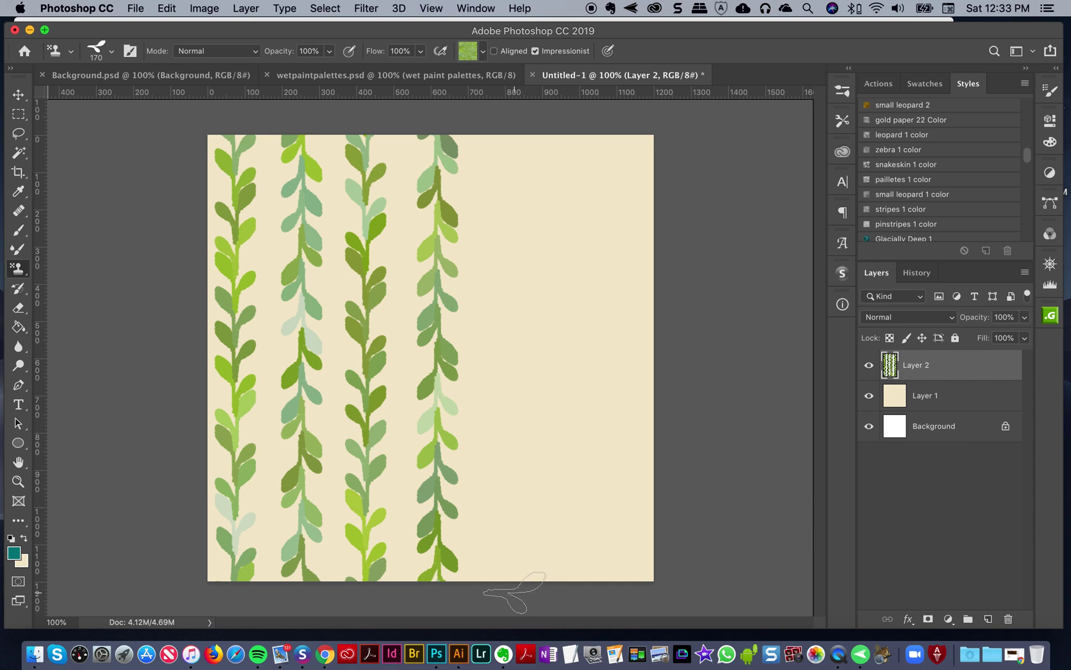
left_click_drag(514, 592, 515, 79)
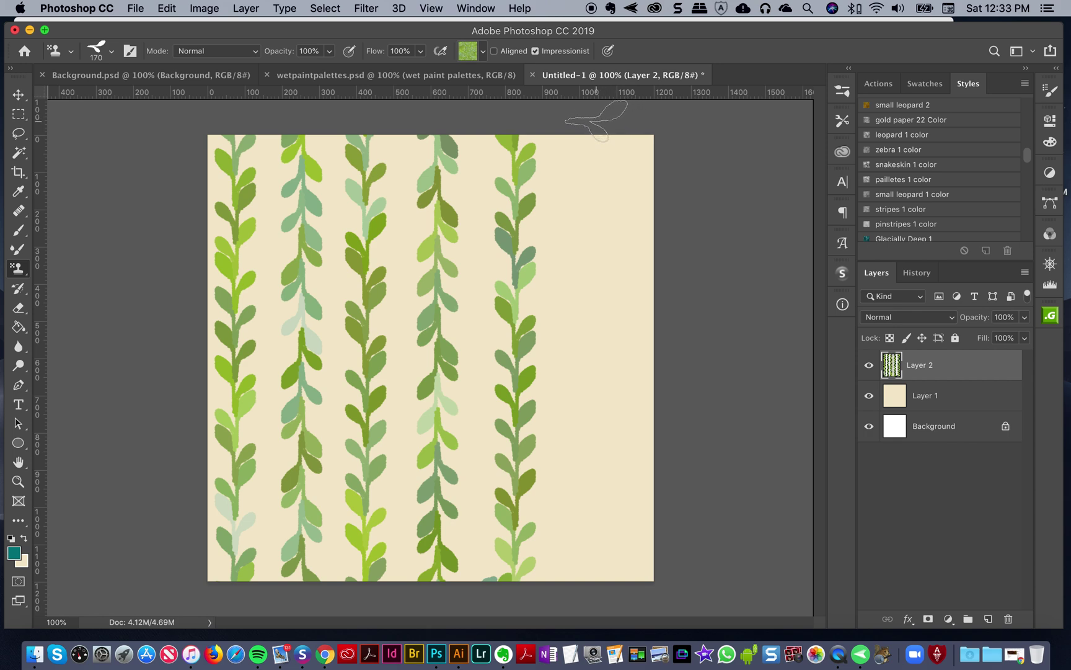
left_click_drag(594, 121, 580, 611)
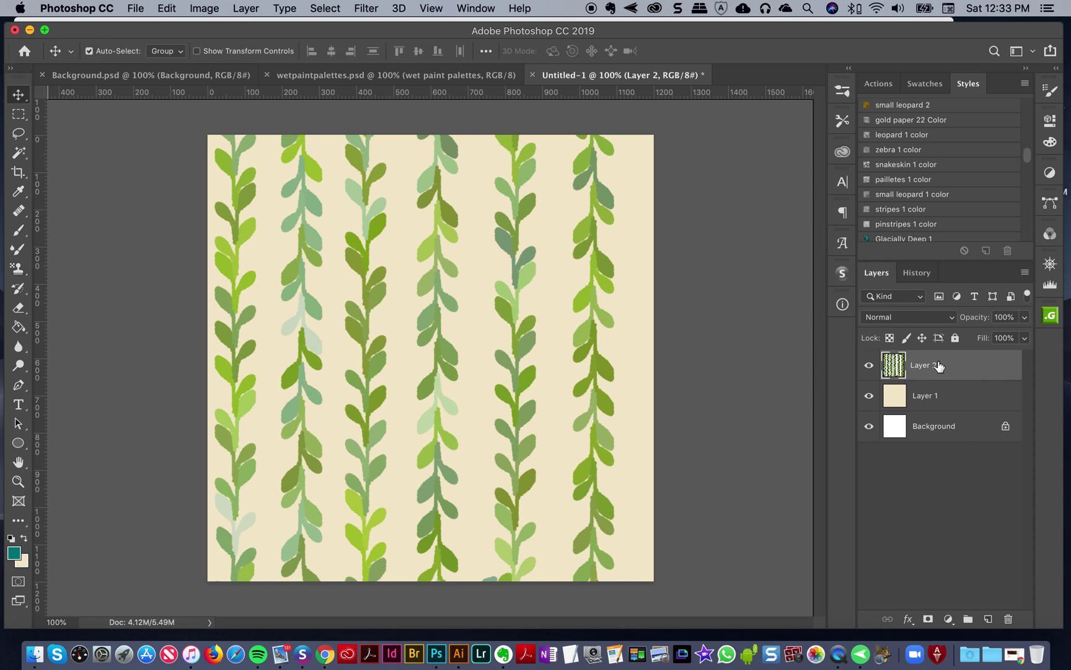
Step: Duplicate Layer 2 into a Layer 2 copy
left_click_drag(949, 375, 993, 624)
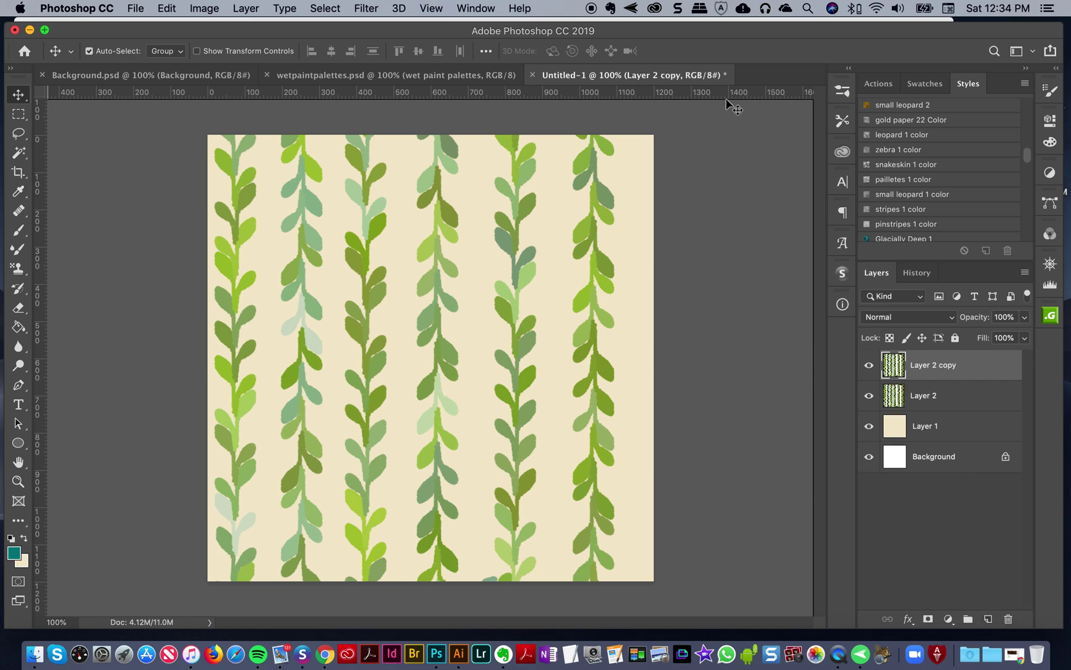
left_click(842, 152)
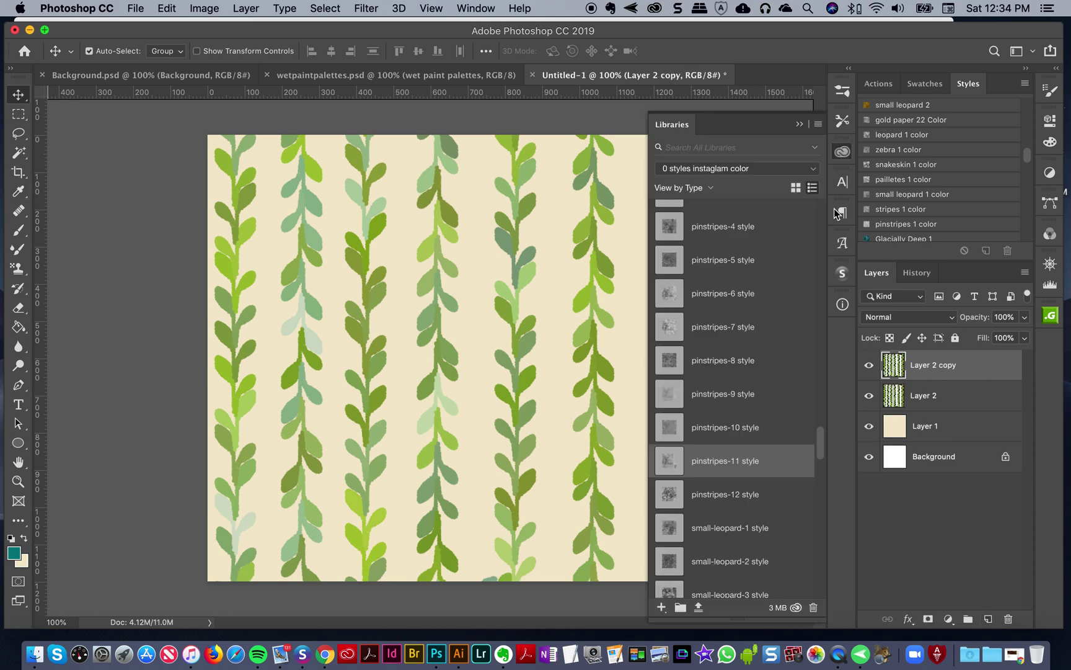
left_click(837, 154)
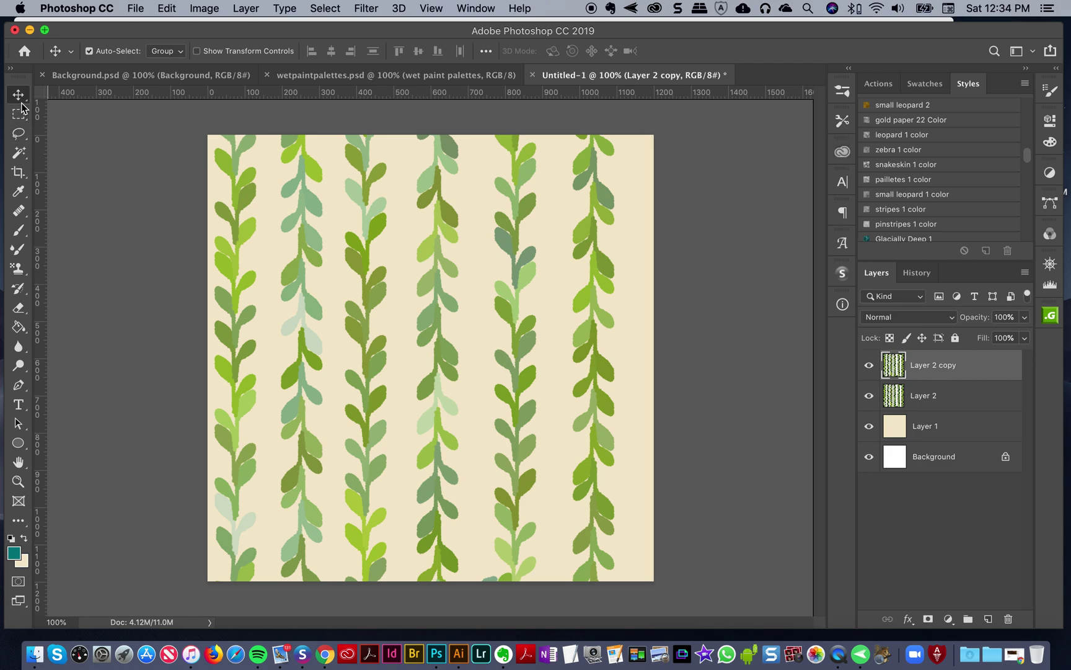
Step: Nudge the copy right six times with Shift+Right into the gaps and move it below Layer 2
key("shift+Right")
key("shift+Right")
key("shift+Right")
key("shift+Right")
key("shift+Right")
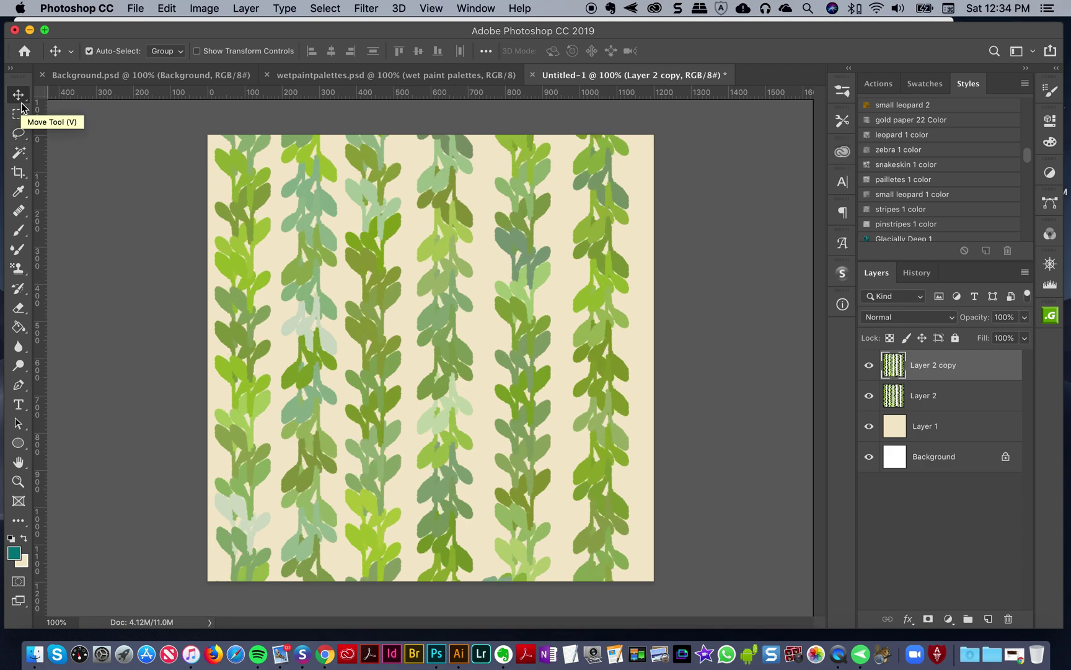
key("shift+Right")
key("shift+Right")
key("shift+Right")
key("shift+Right")
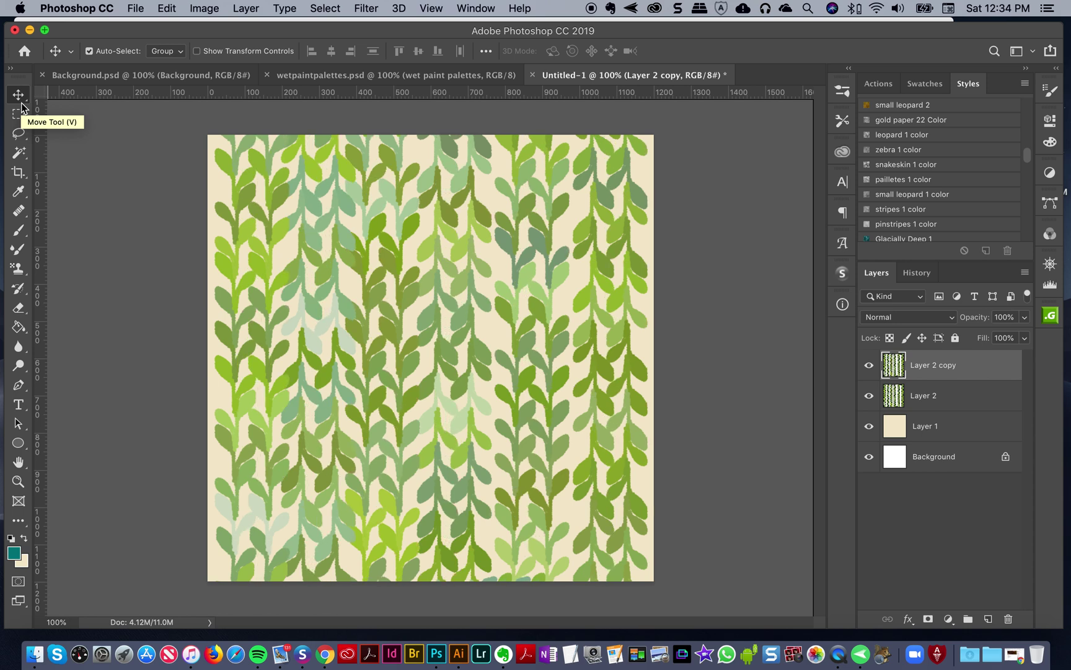
key("shift+Right")
key("shift+Right")
key("shift+Right")
key("shift+Right")
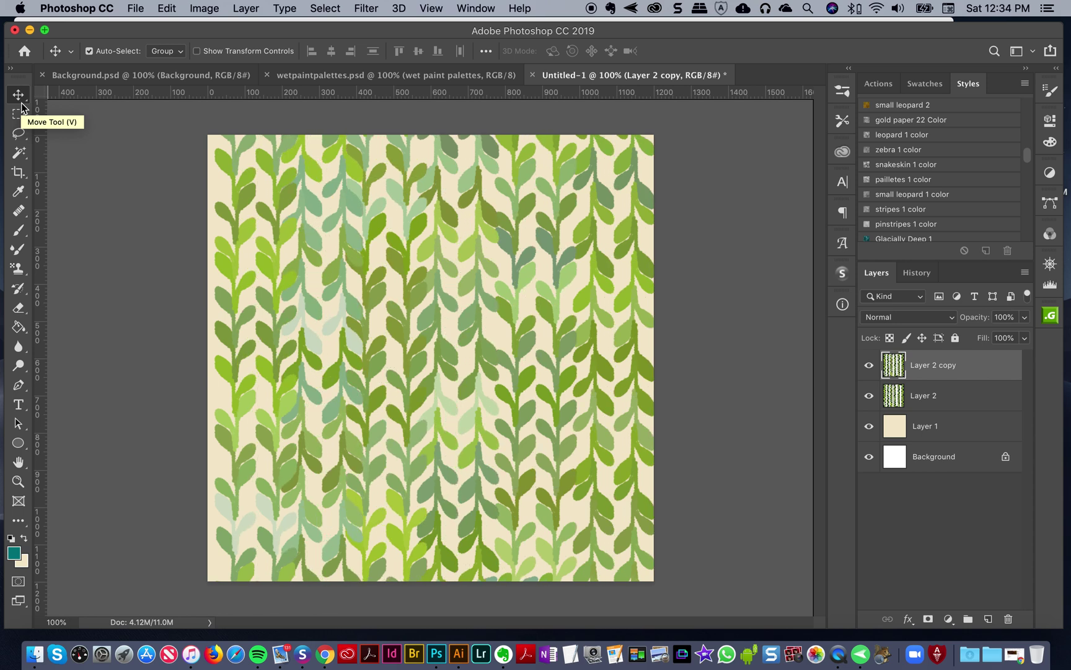
key("shift+Right")
key("shift+Right")
key("shift+Right")
key("shift+Right")
key("shift+Right")
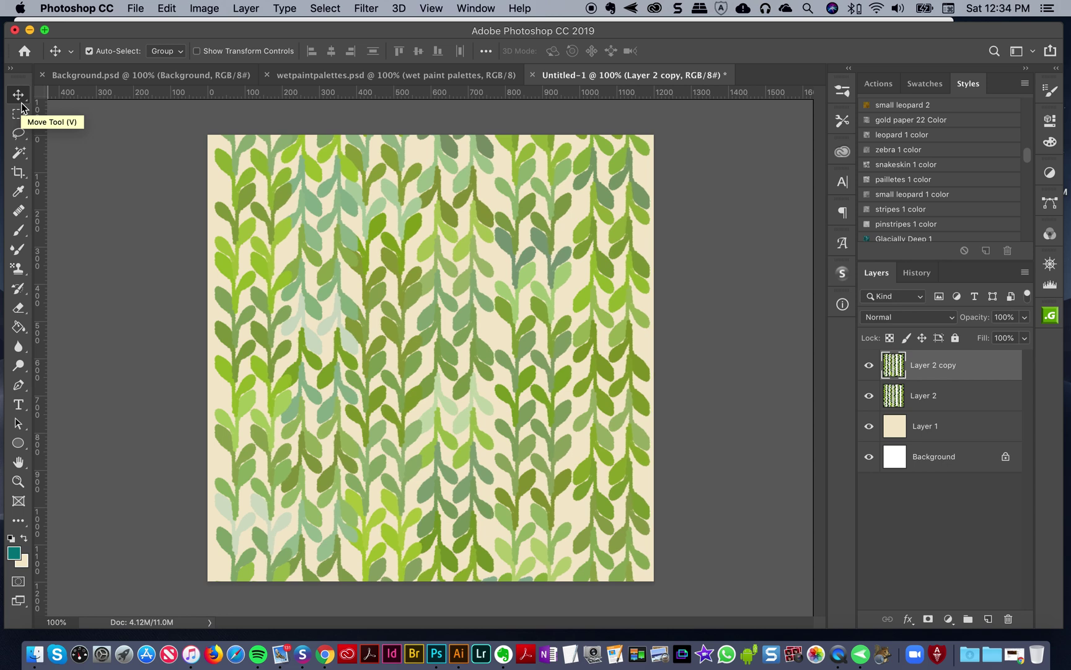
key("shift+Right")
key("shift+Right")
key("shift+Right")
key("shift+Right")
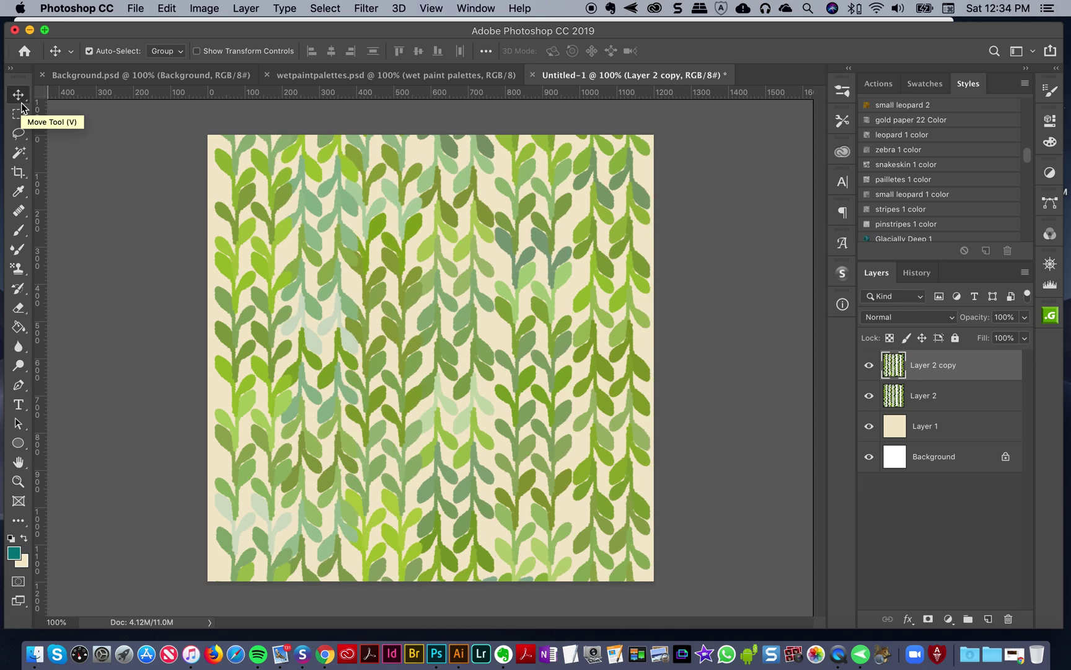
key("shift+Right")
key("shift+Right")
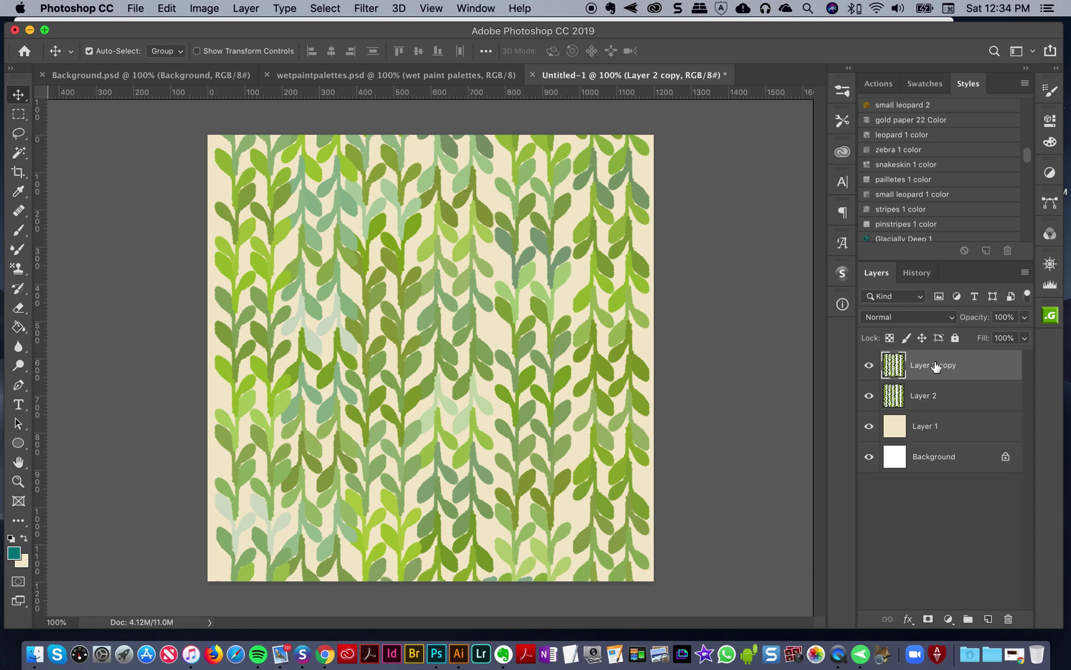
left_click_drag(930, 364, 930, 412)
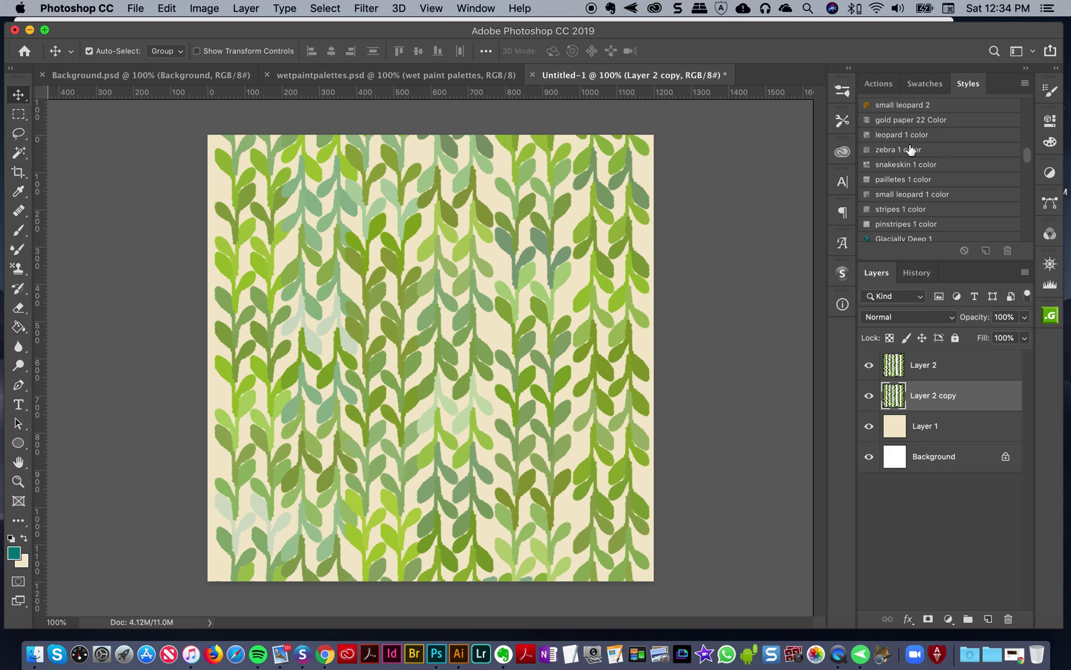
left_click(843, 151)
Step: Try pinstripes styles 4, 5, 6 and 8 on Layer 2 copy, settling on pinstripes-9
left_click(731, 172)
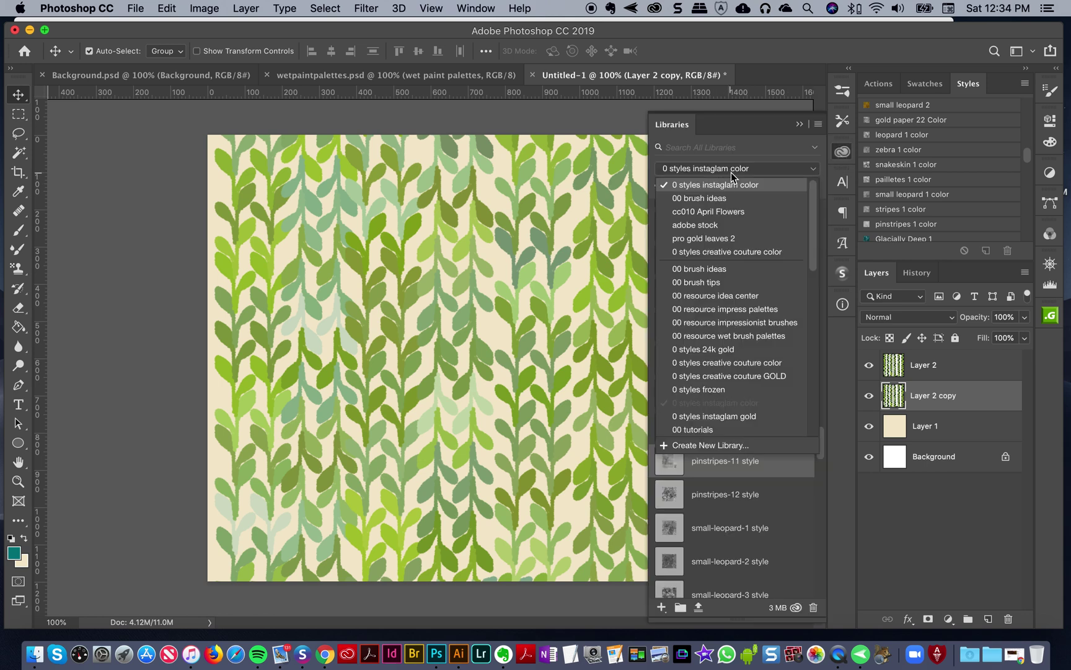
left_click(731, 173)
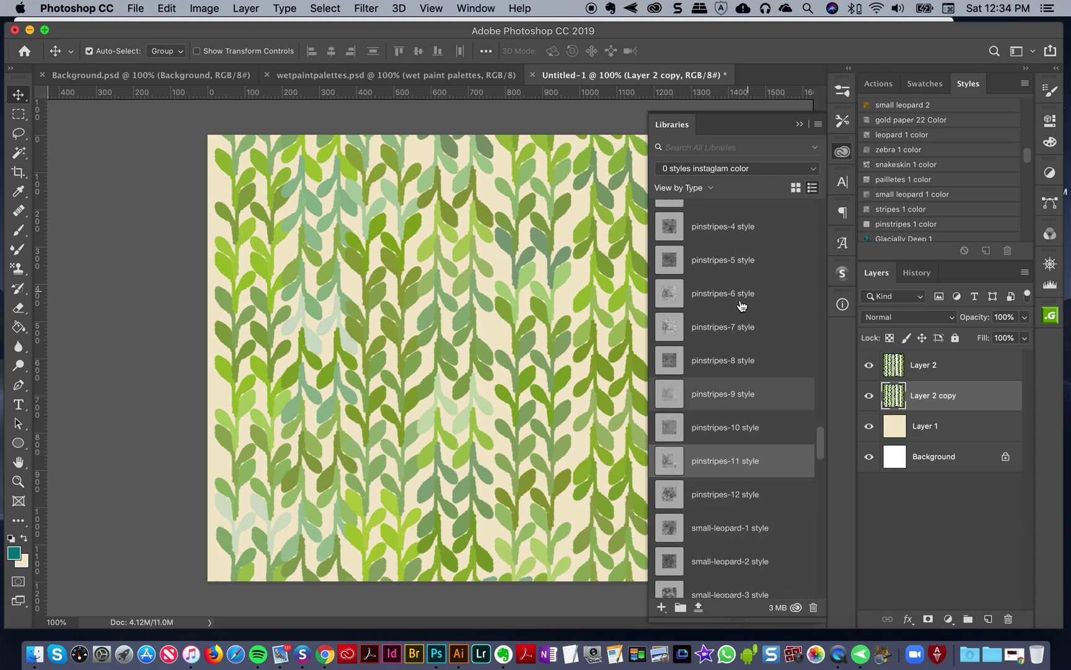
scroll(738, 310, "up", 2)
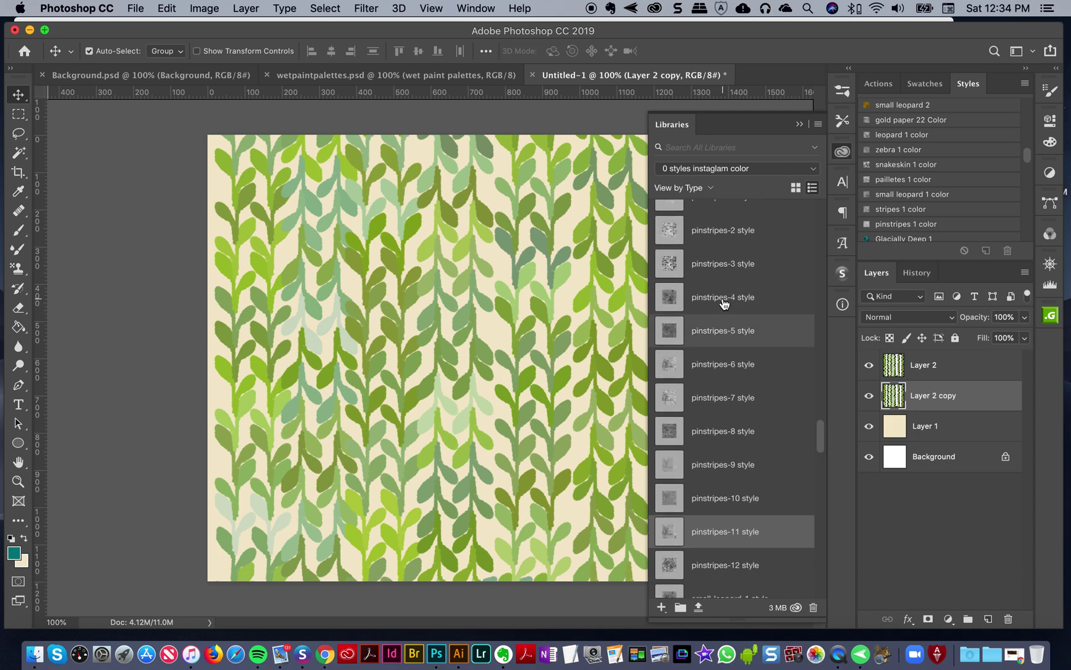
left_click(726, 303)
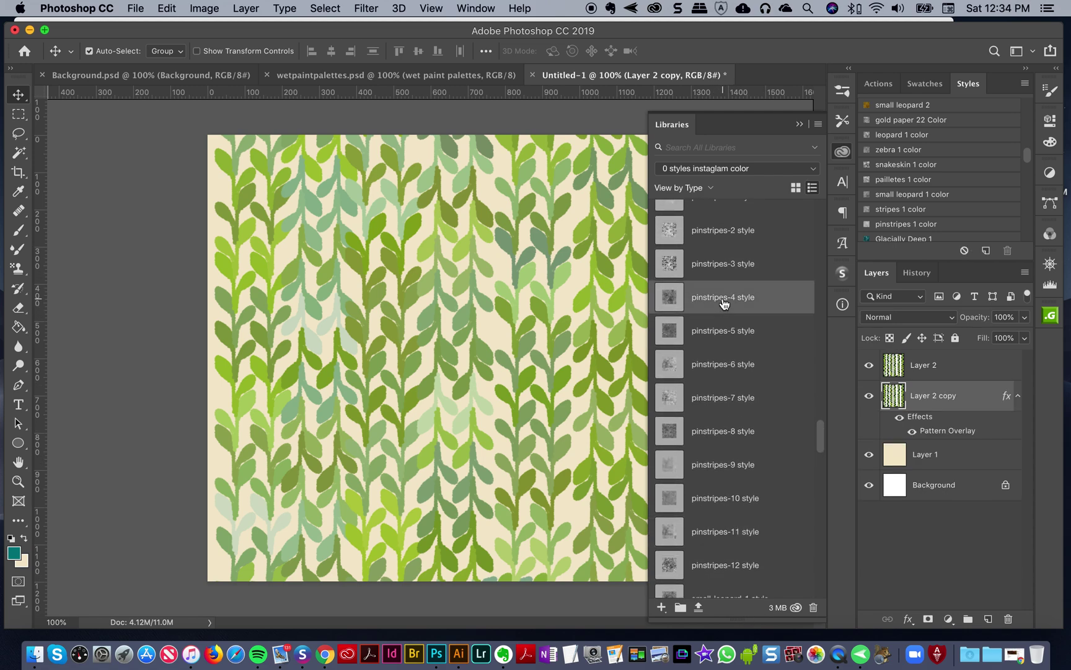
left_click(721, 337)
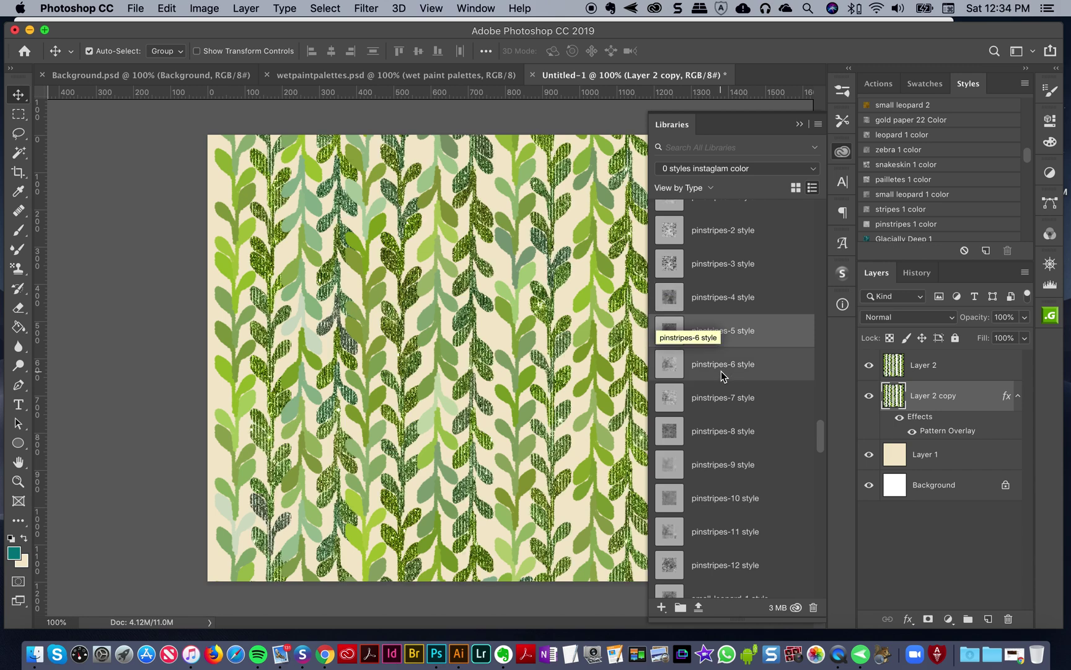
left_click(782, 371)
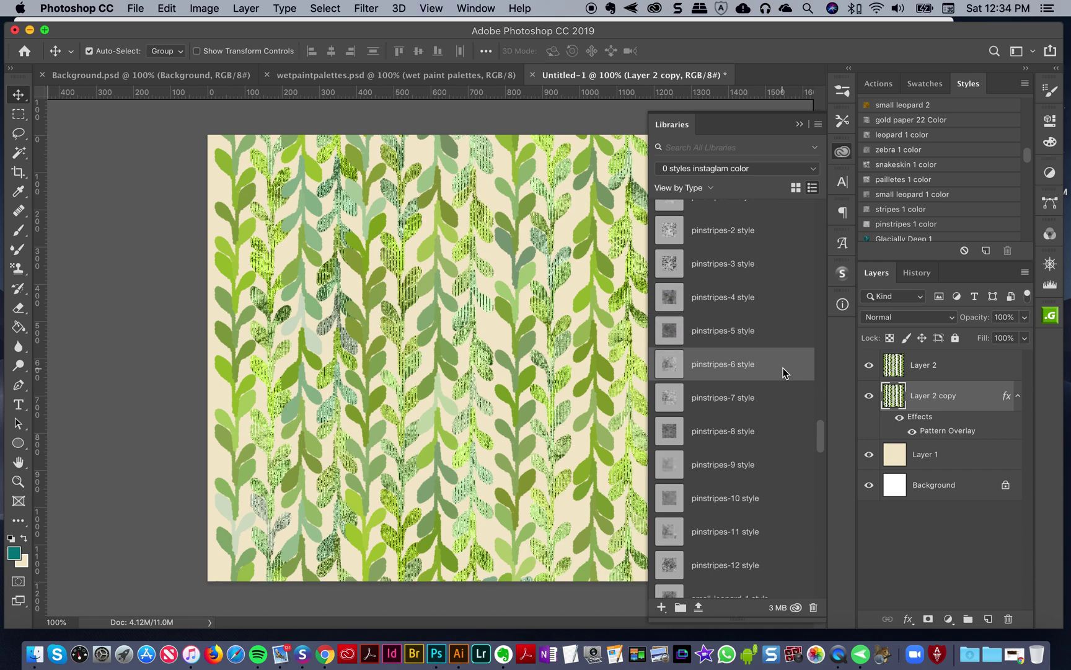
left_click(773, 442)
left_click(766, 466)
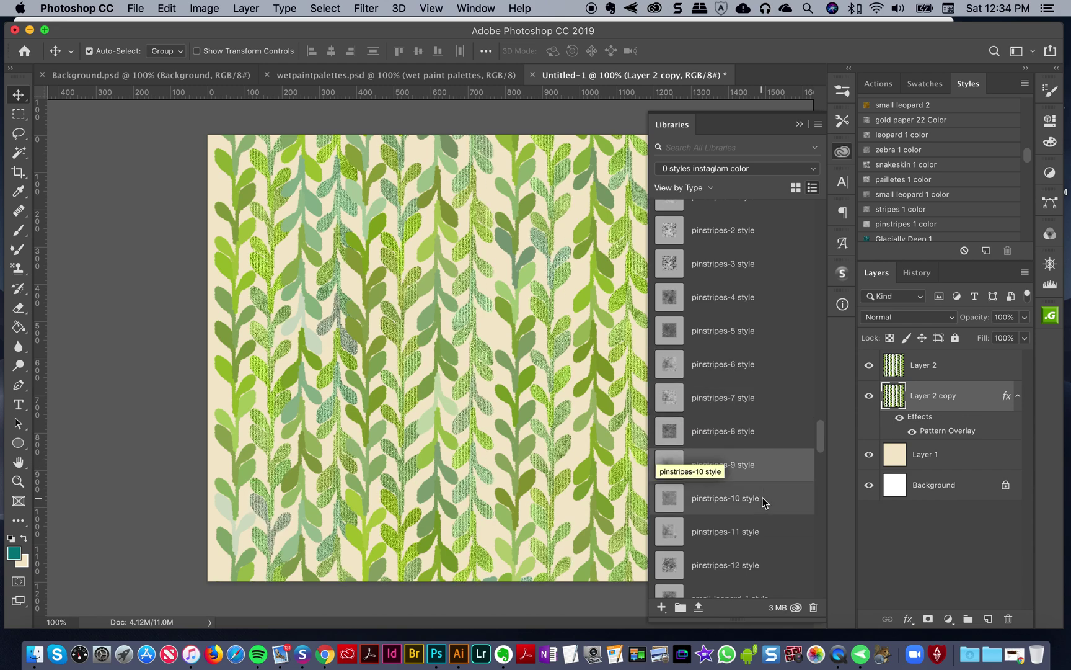
left_click(838, 155)
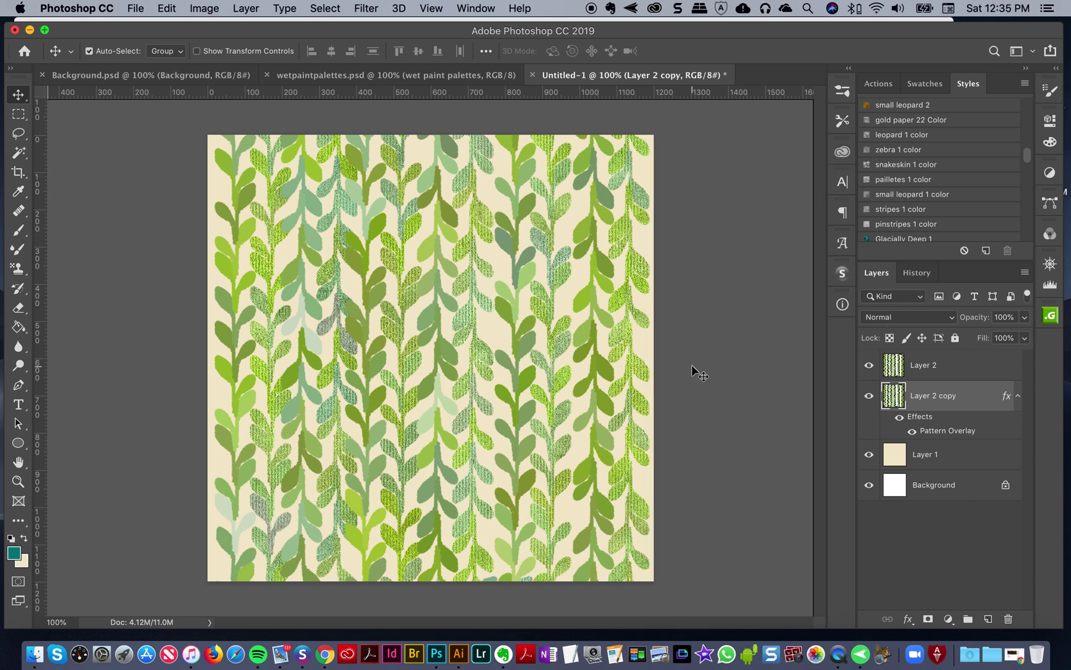